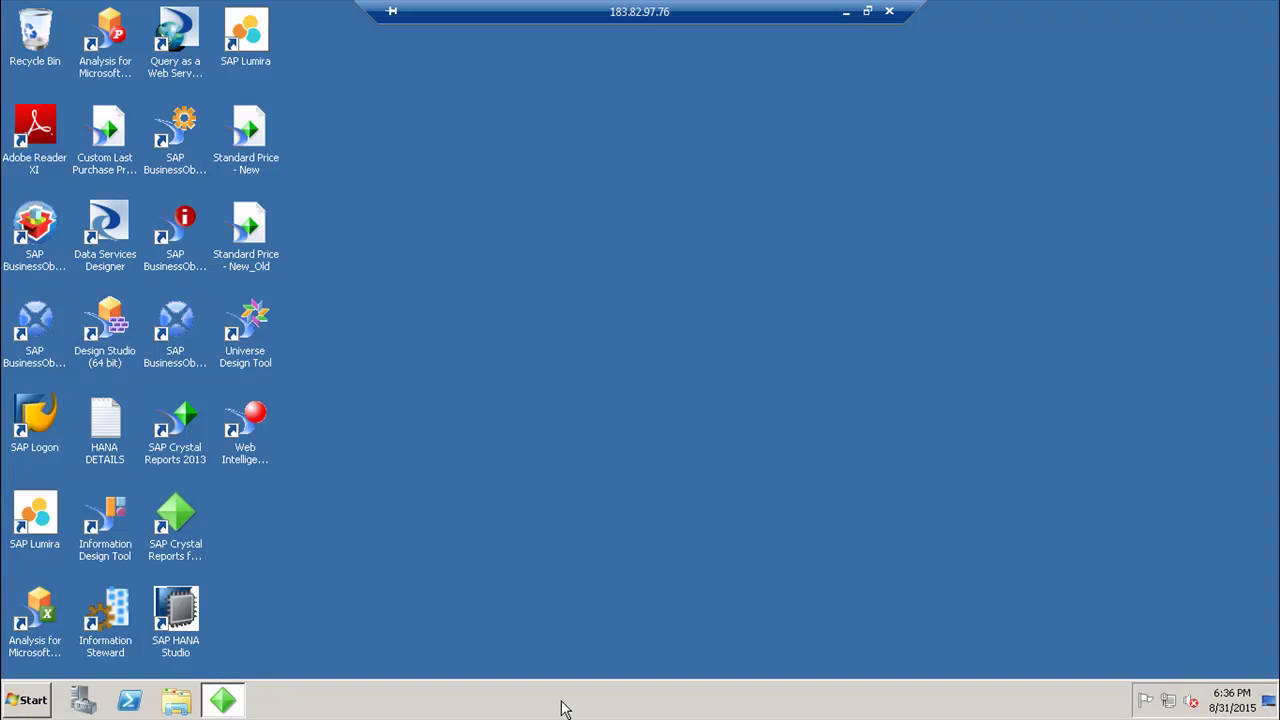
Step: Insert a crosstab in the Report Footer with State columns, City rows and distinct count of Store name
left_click(222, 703)
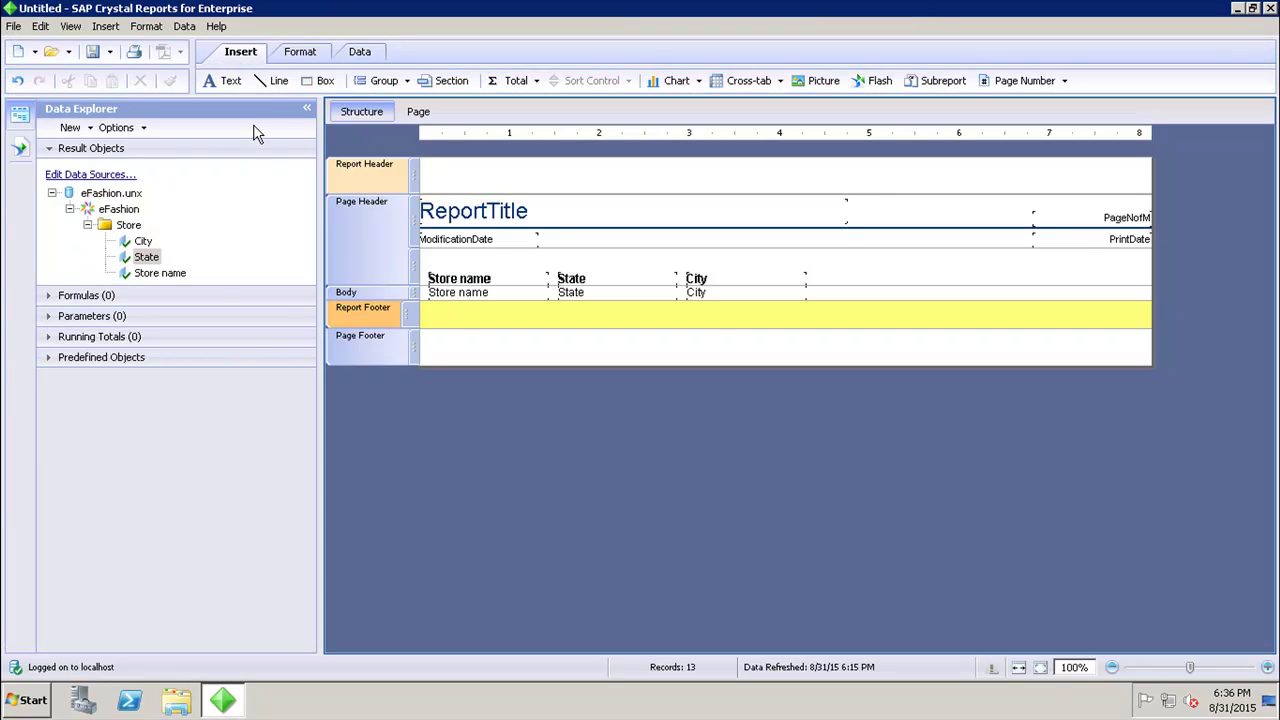
left_click(780, 82)
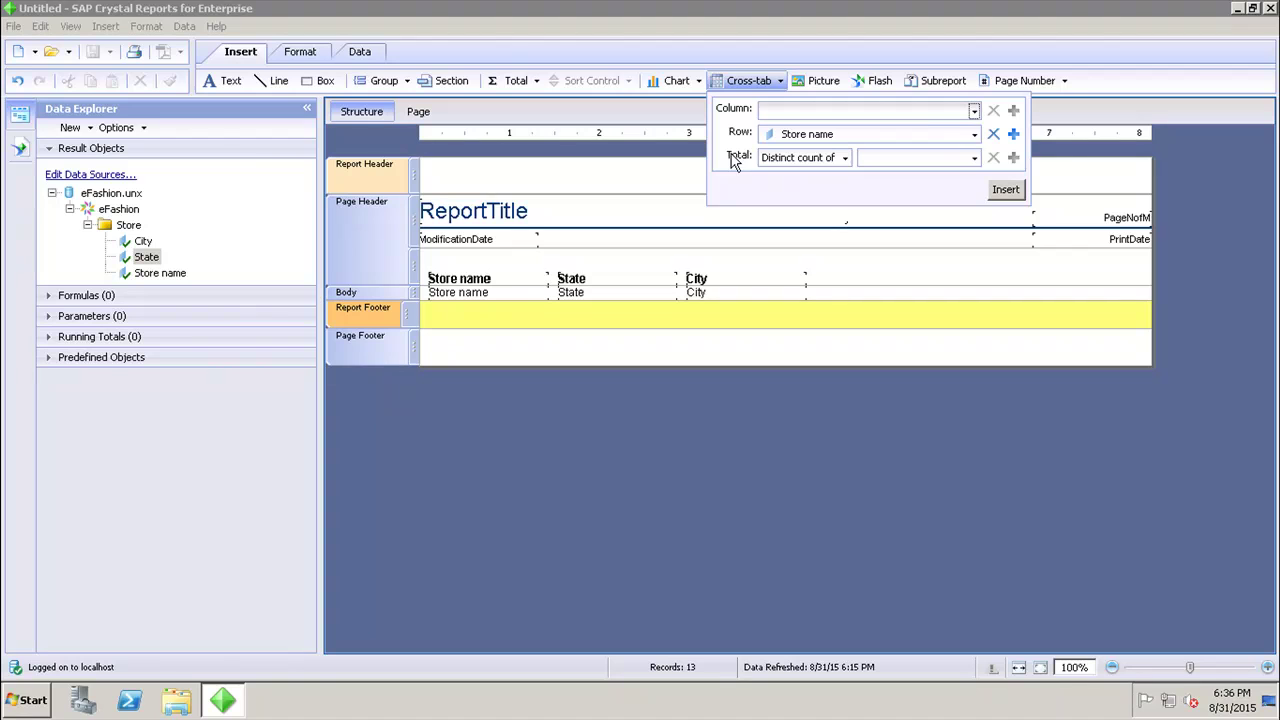
left_click(975, 112)
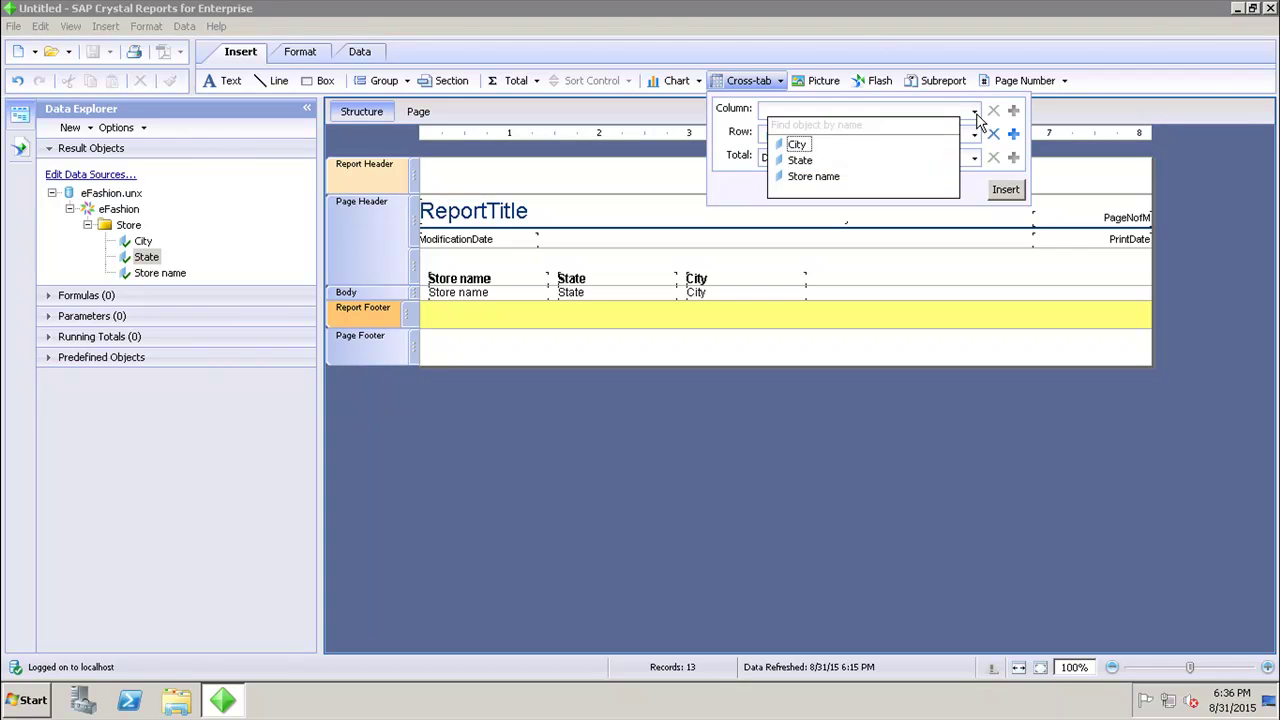
left_click(812, 161)
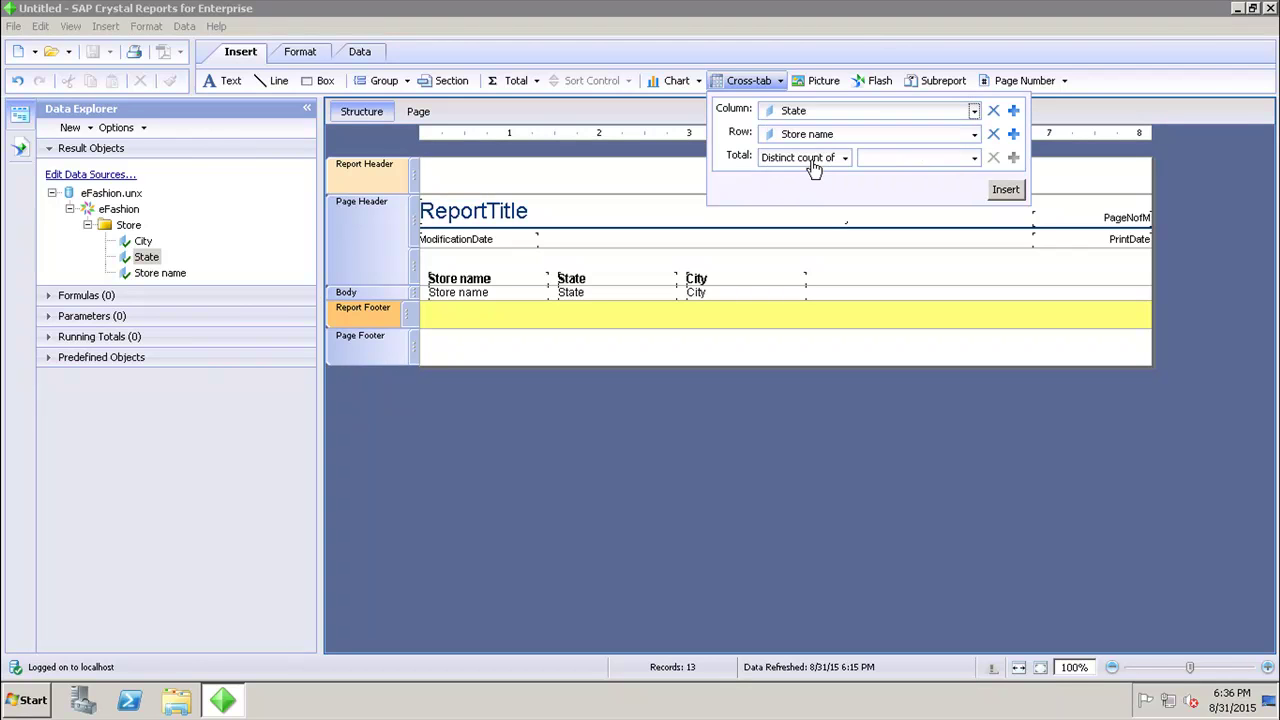
left_click(898, 157)
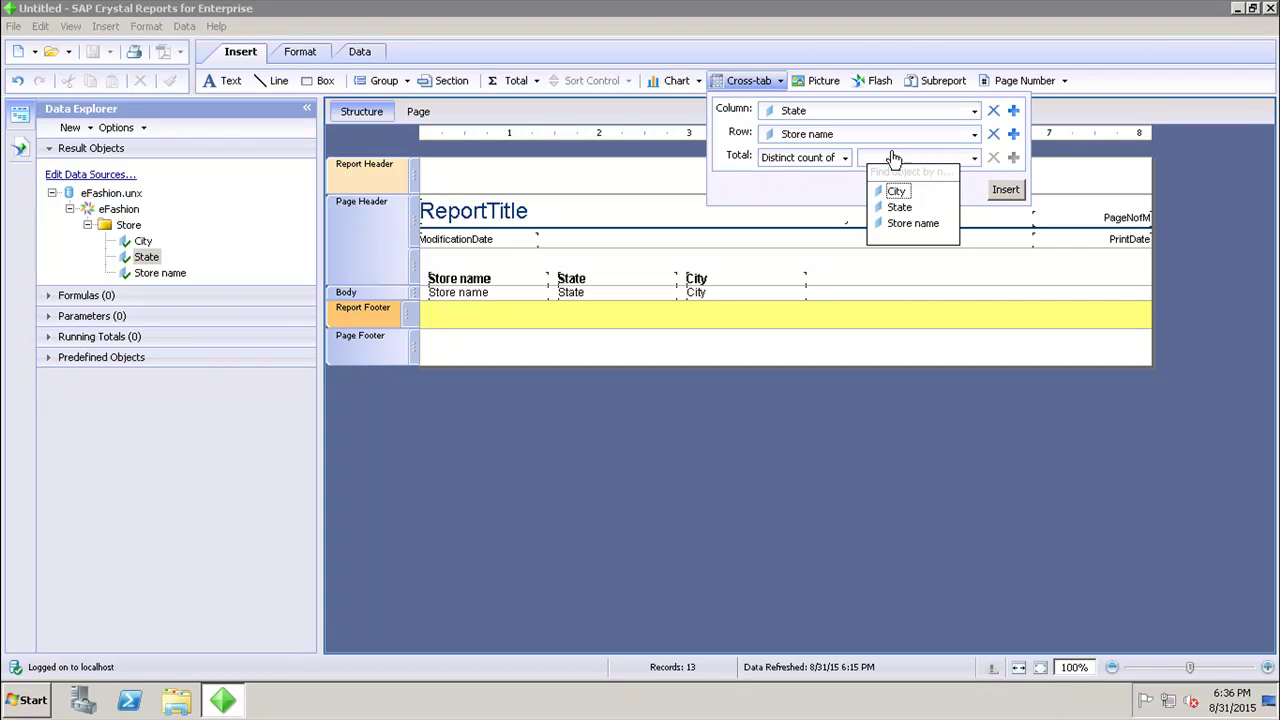
left_click(914, 223)
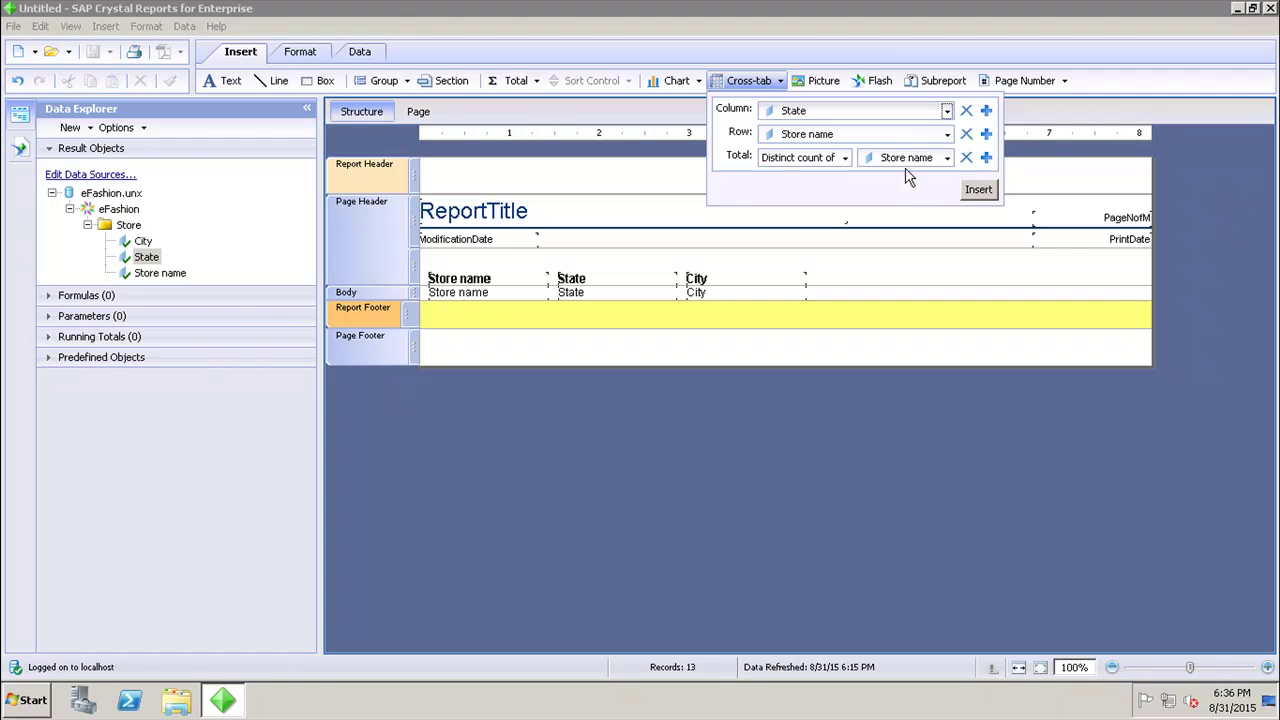
left_click(948, 138)
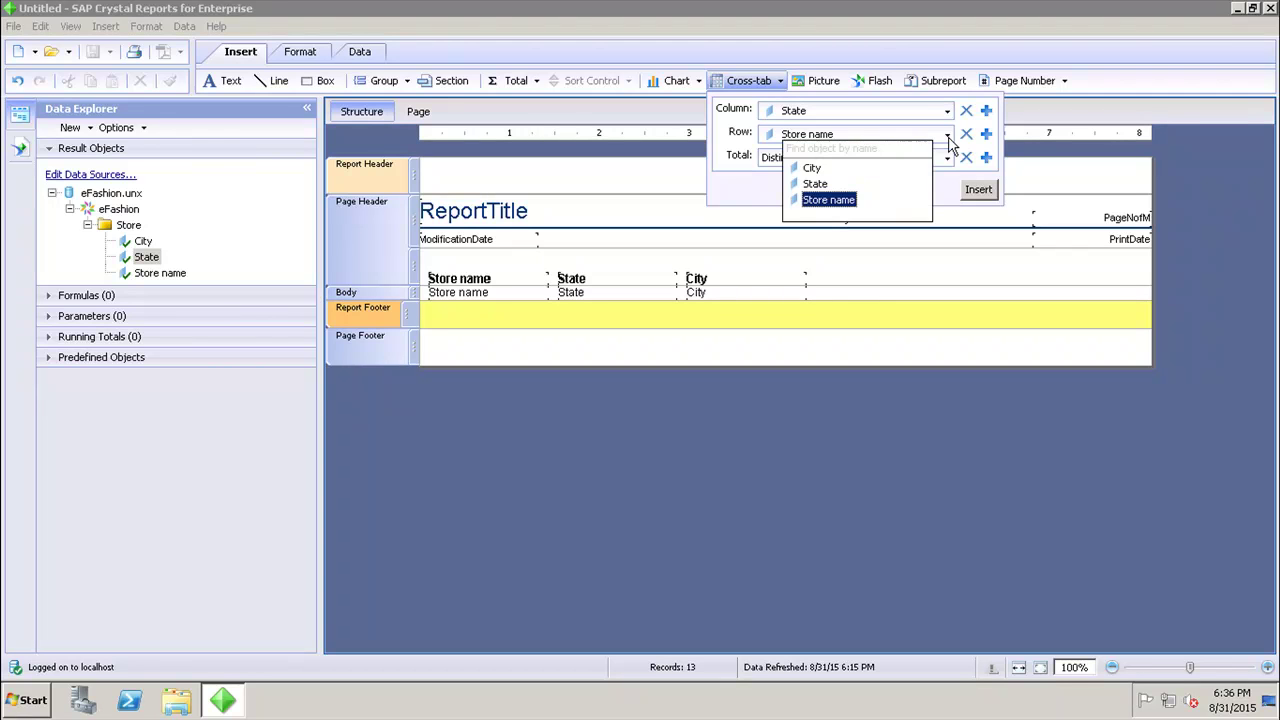
left_click(815, 169)
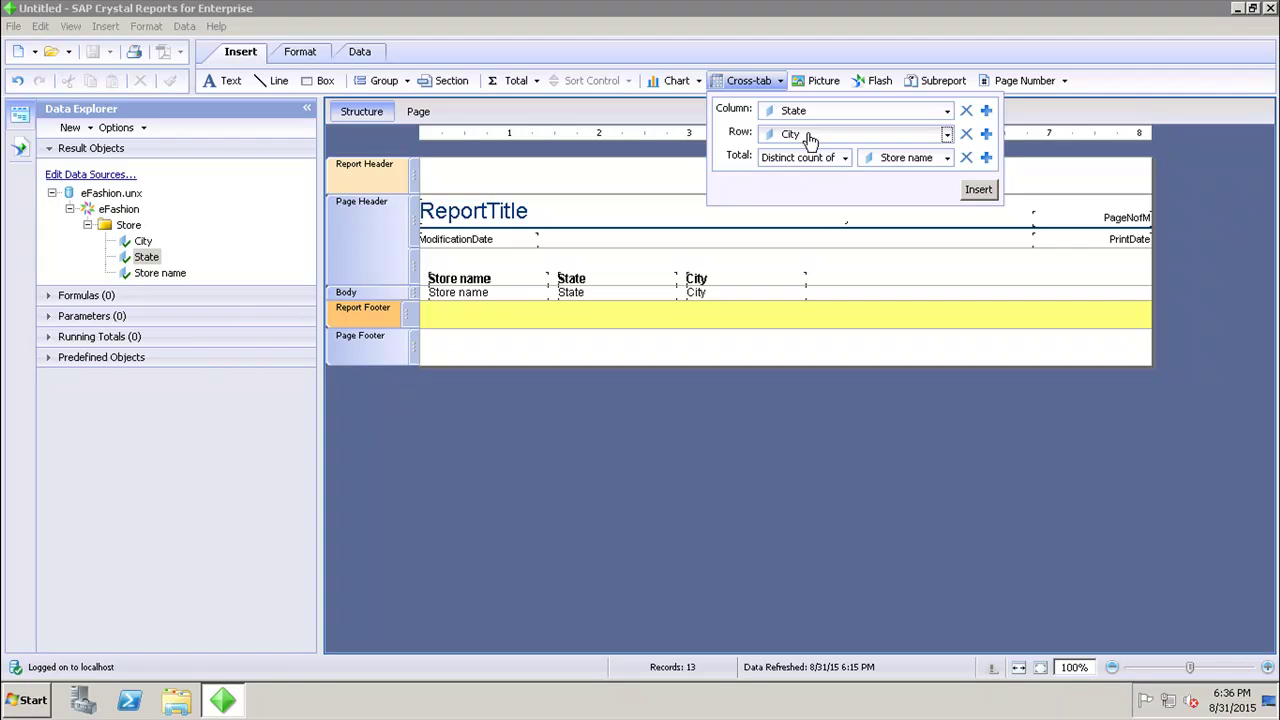
left_click(979, 191)
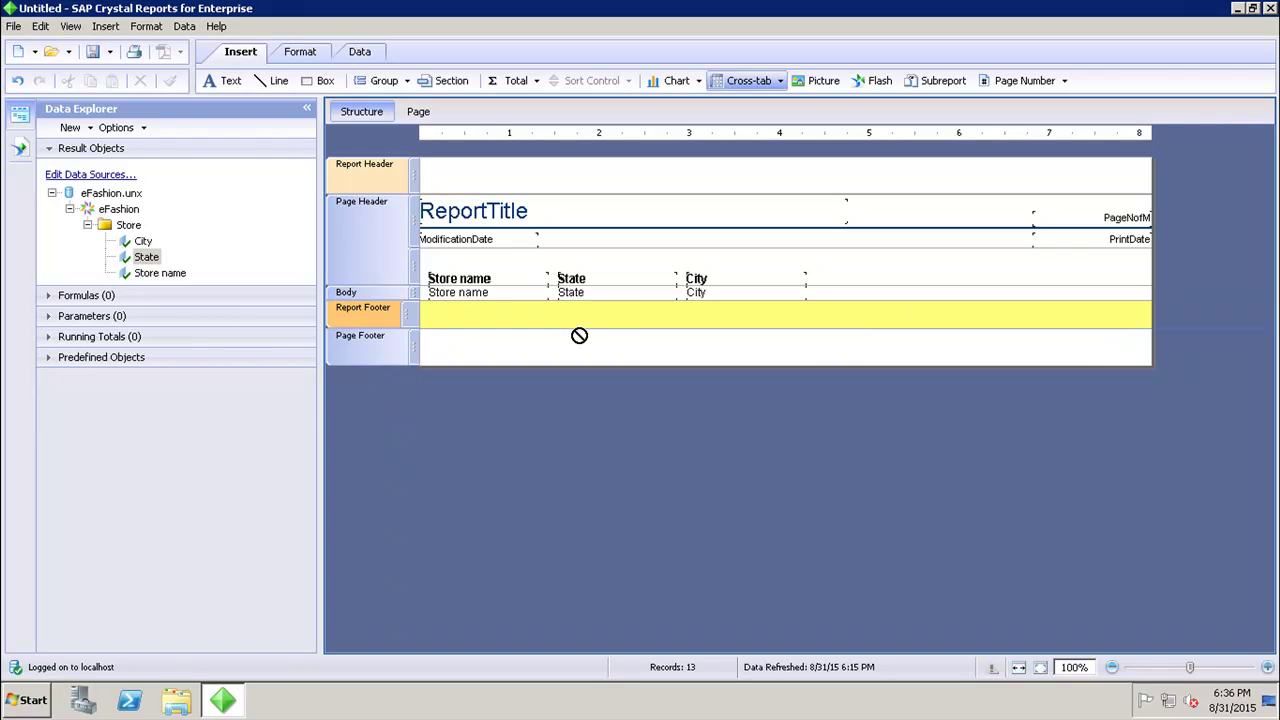
left_click(437, 328)
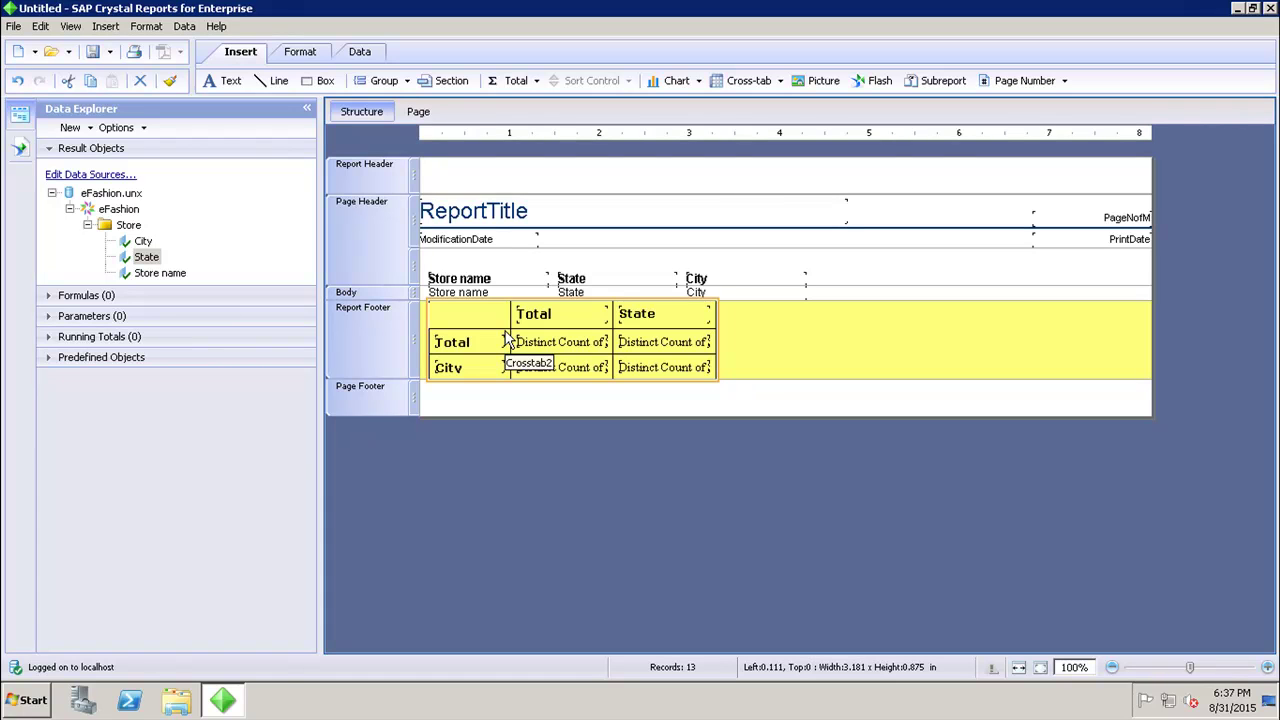
Step: Open Edit Crosstab, check the Column Add field list without adding one, then view the General page
right_click(472, 300)
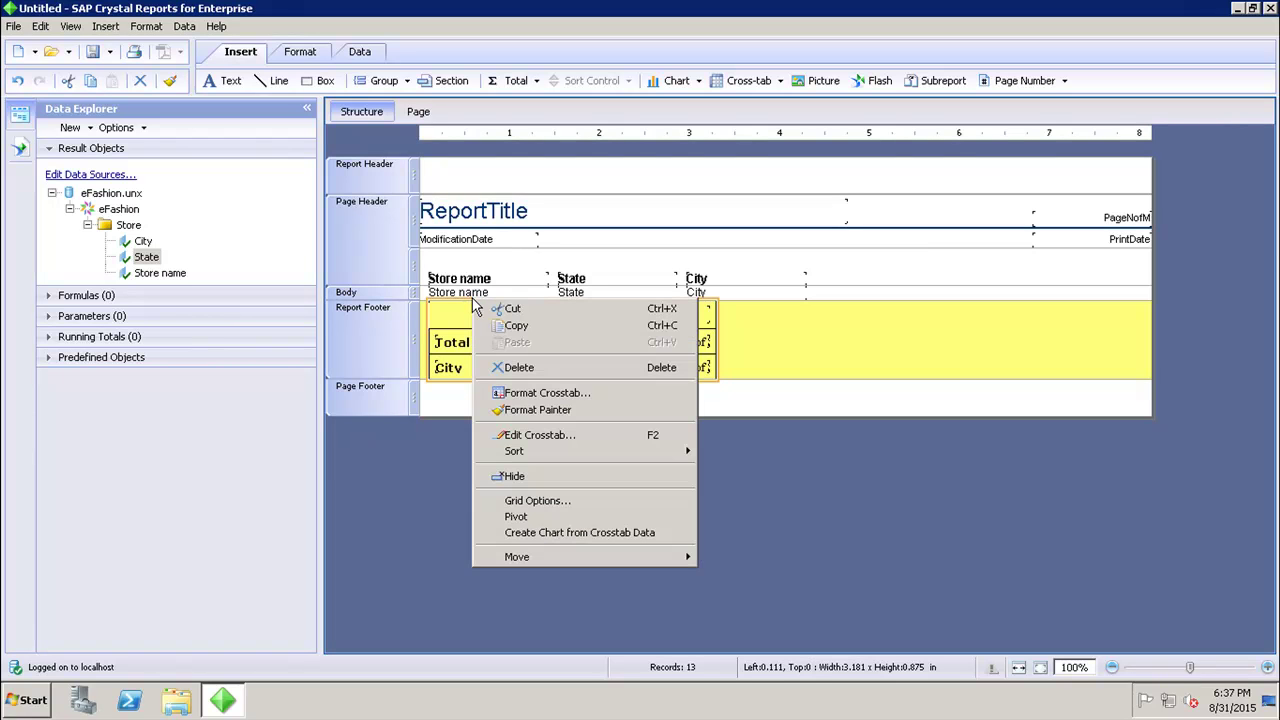
left_click(532, 438)
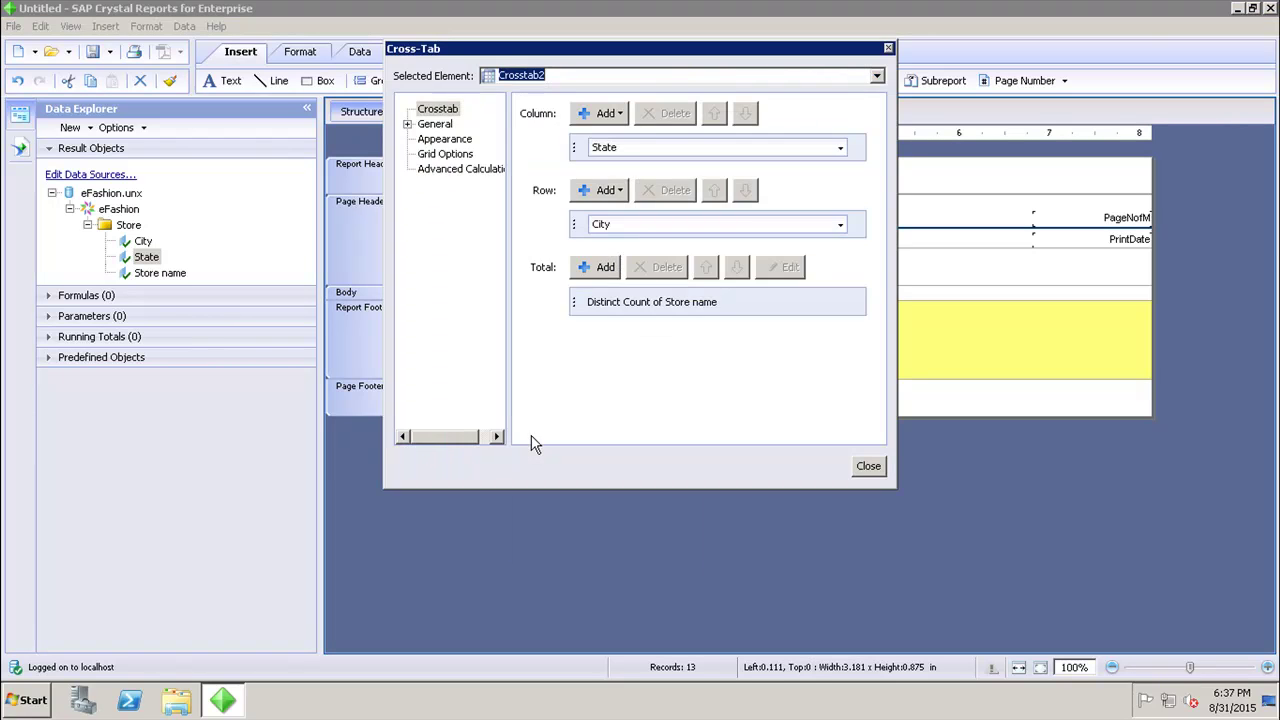
left_click(444, 112)
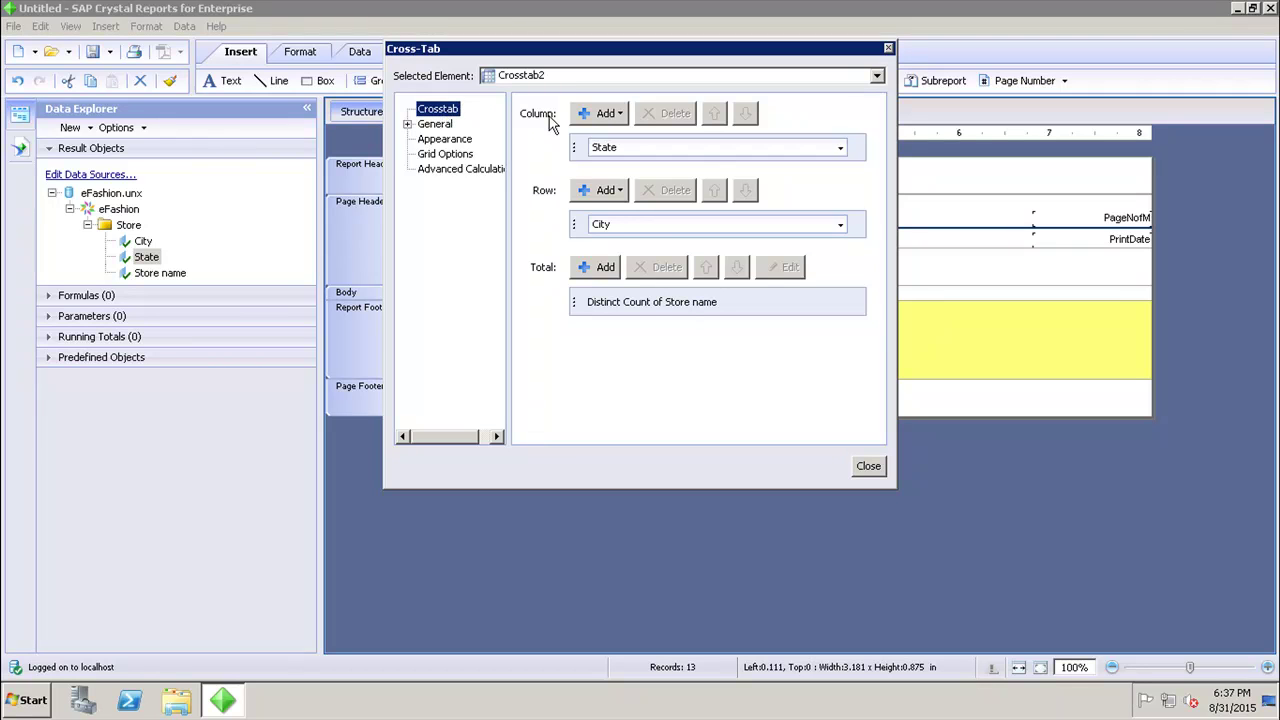
left_click(608, 116)
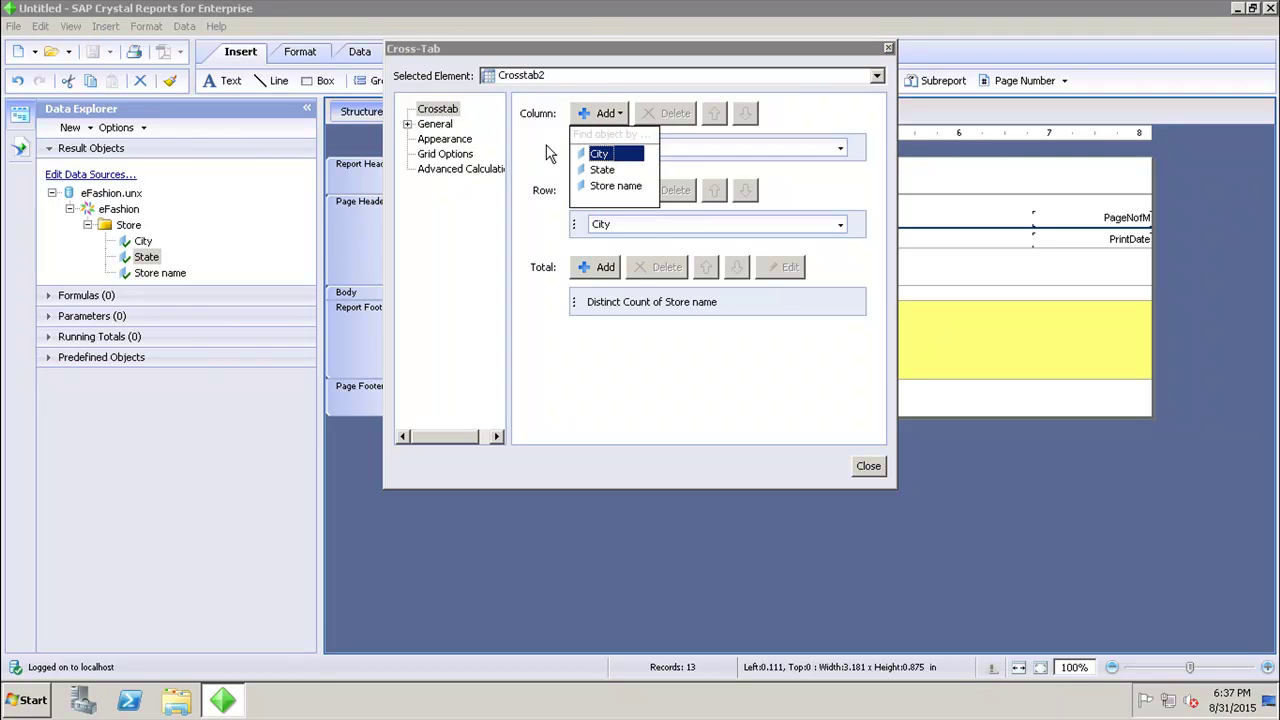
key("Down")
key("Return")
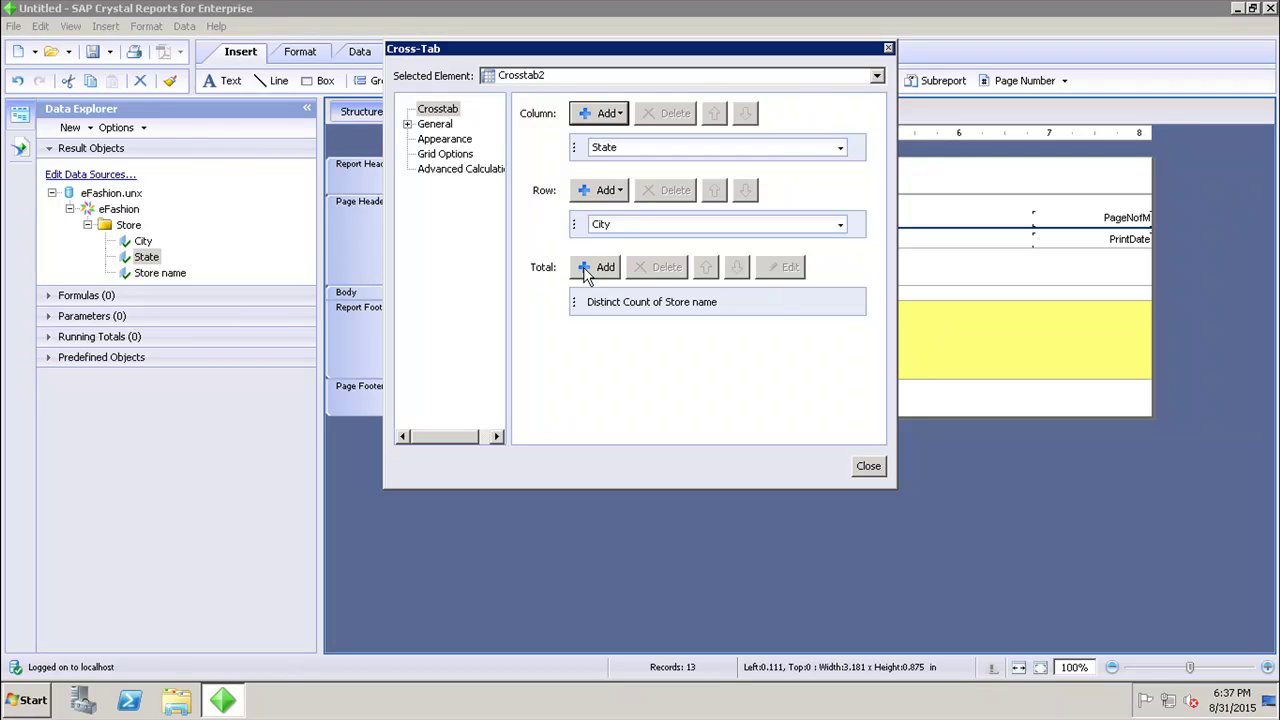
left_click(407, 124)
left_click(438, 125)
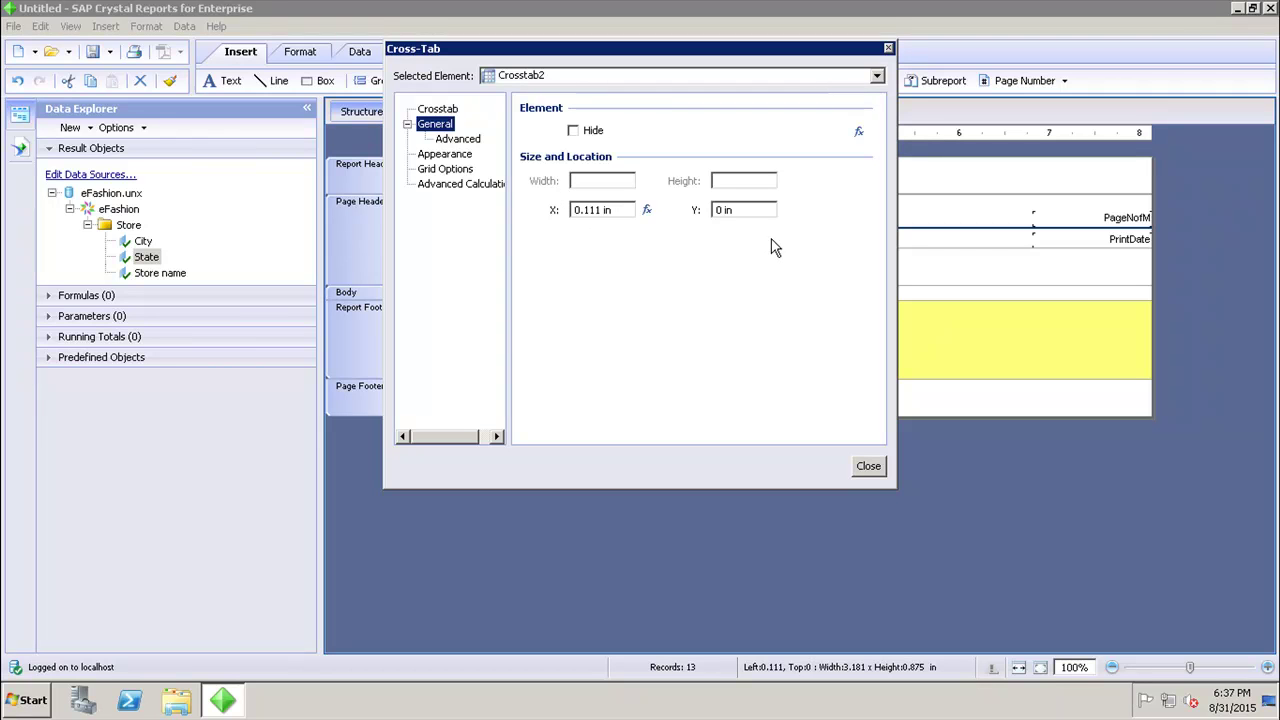
Step: View the crosstab's Advanced page (name Crosstab2, No Hyperlink), then its Appearance settings
left_click(472, 141)
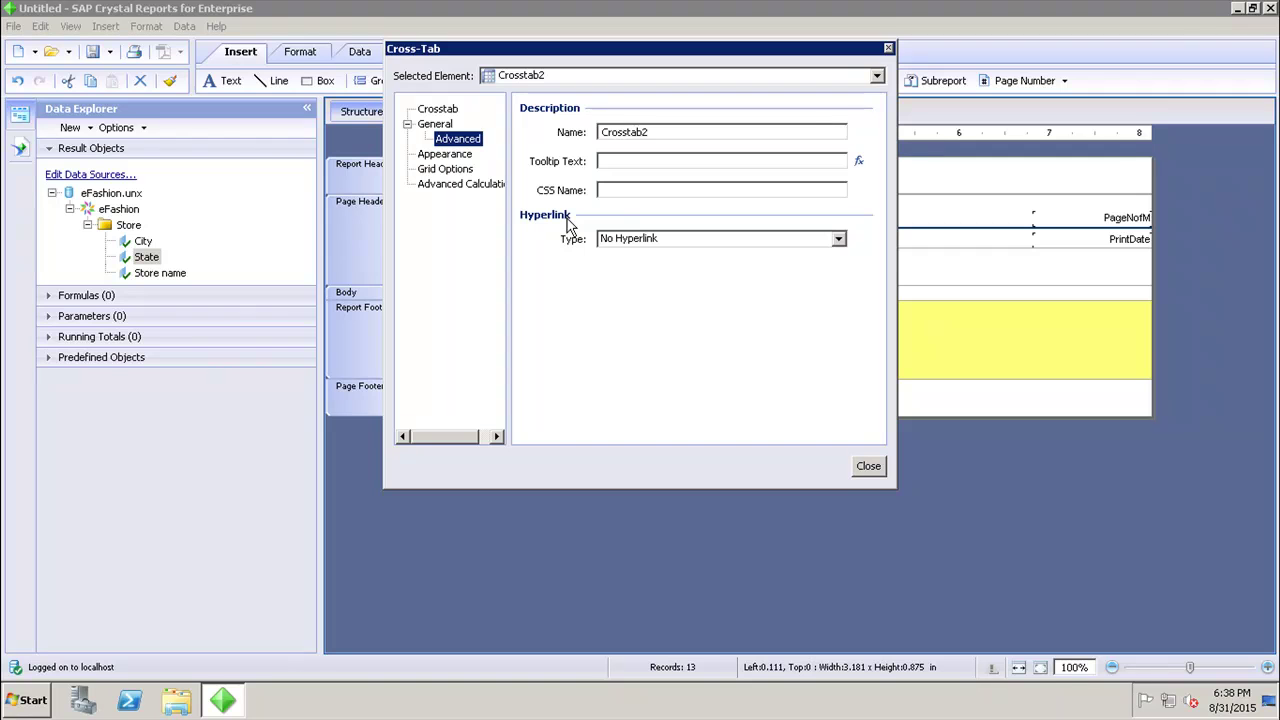
left_click(456, 158)
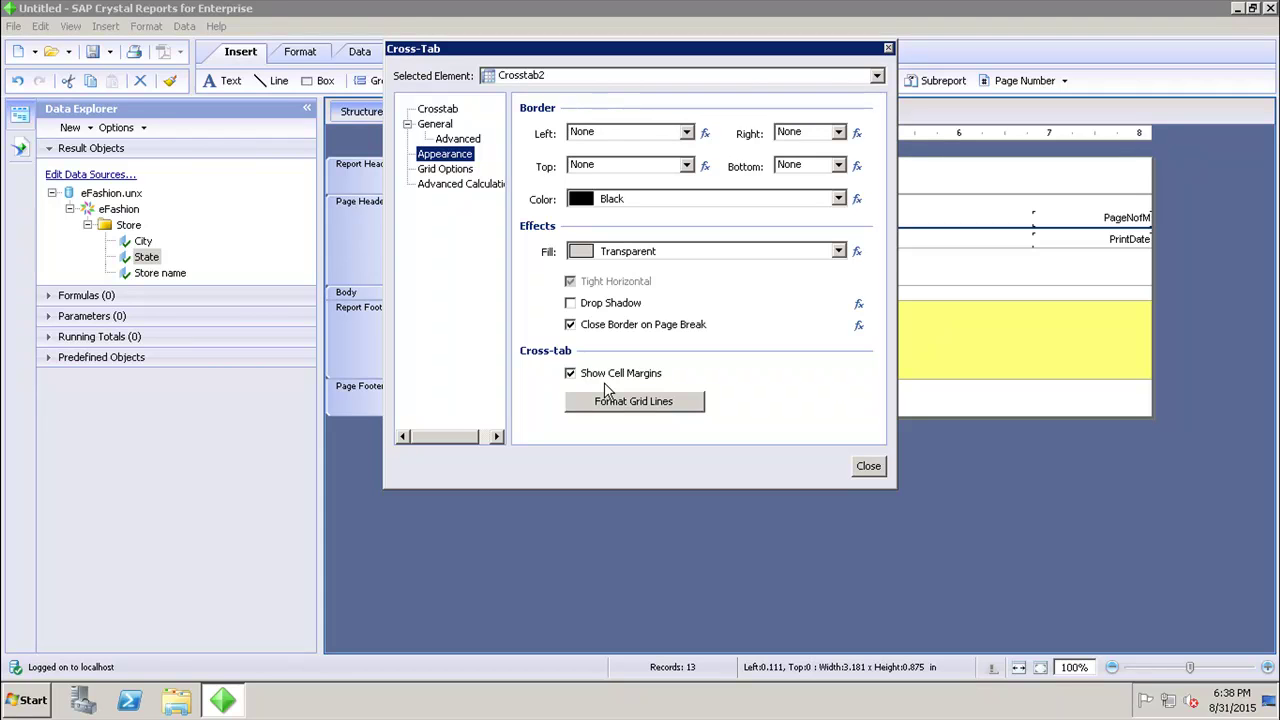
Step: Review the Grid Options and Advanced Calculations pages, then close the Cross-Tab dialog without changes
left_click(450, 170)
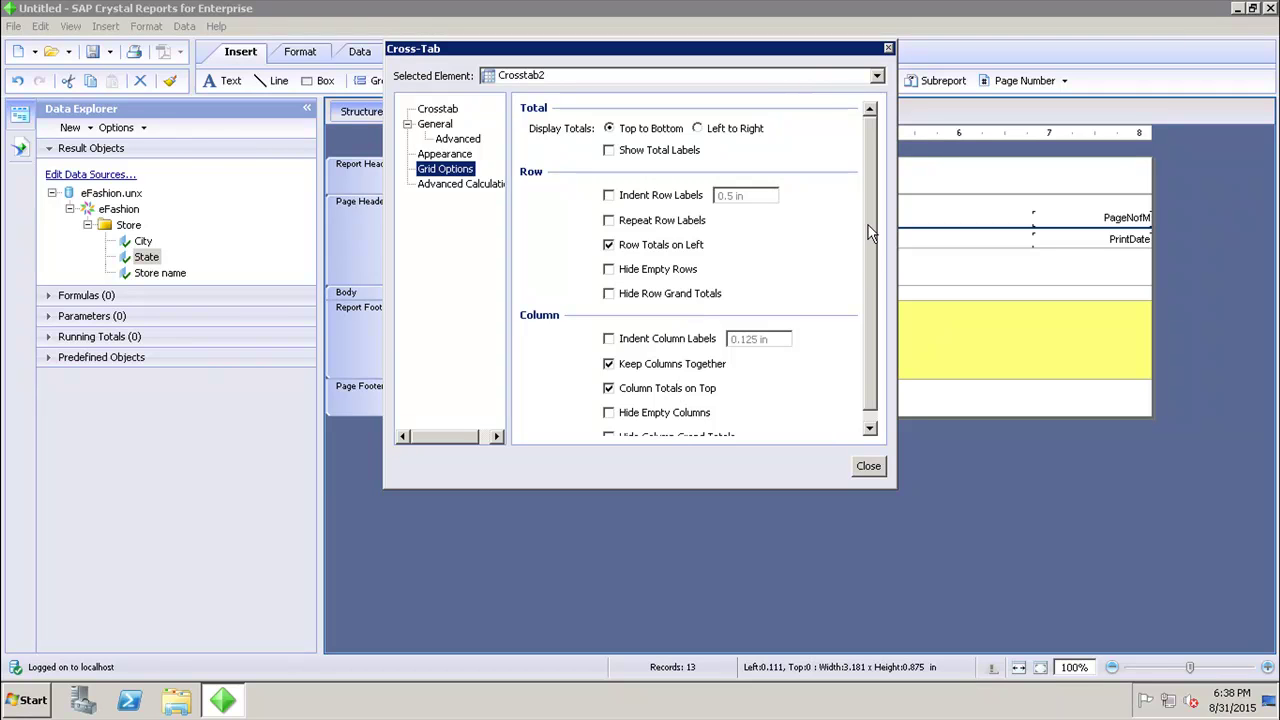
scroll(872, 244, "down", 1)
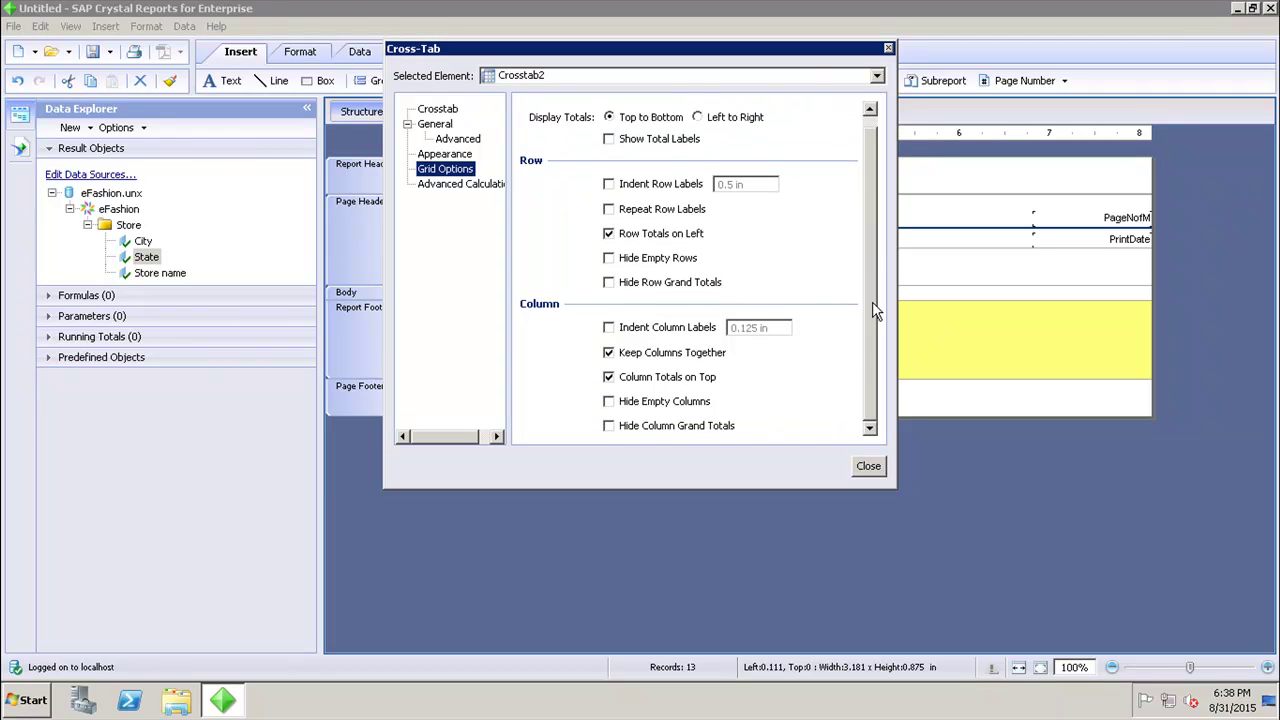
left_click(470, 191)
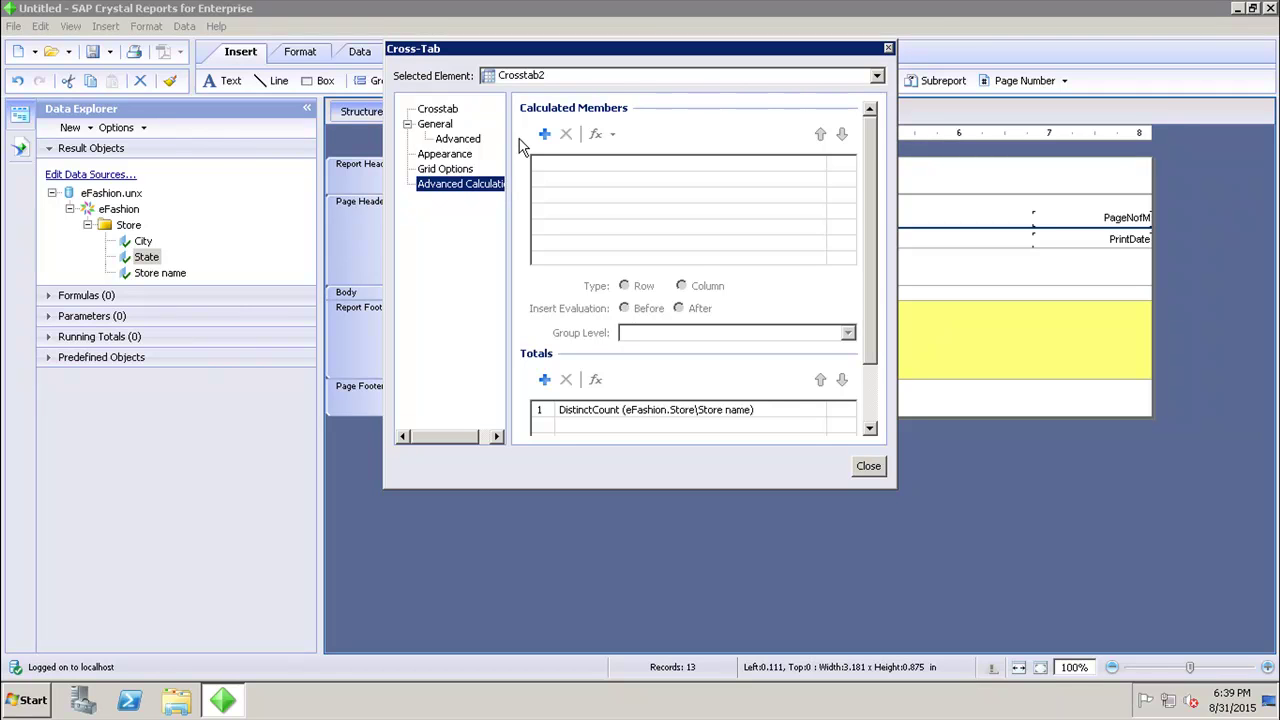
left_click(874, 468)
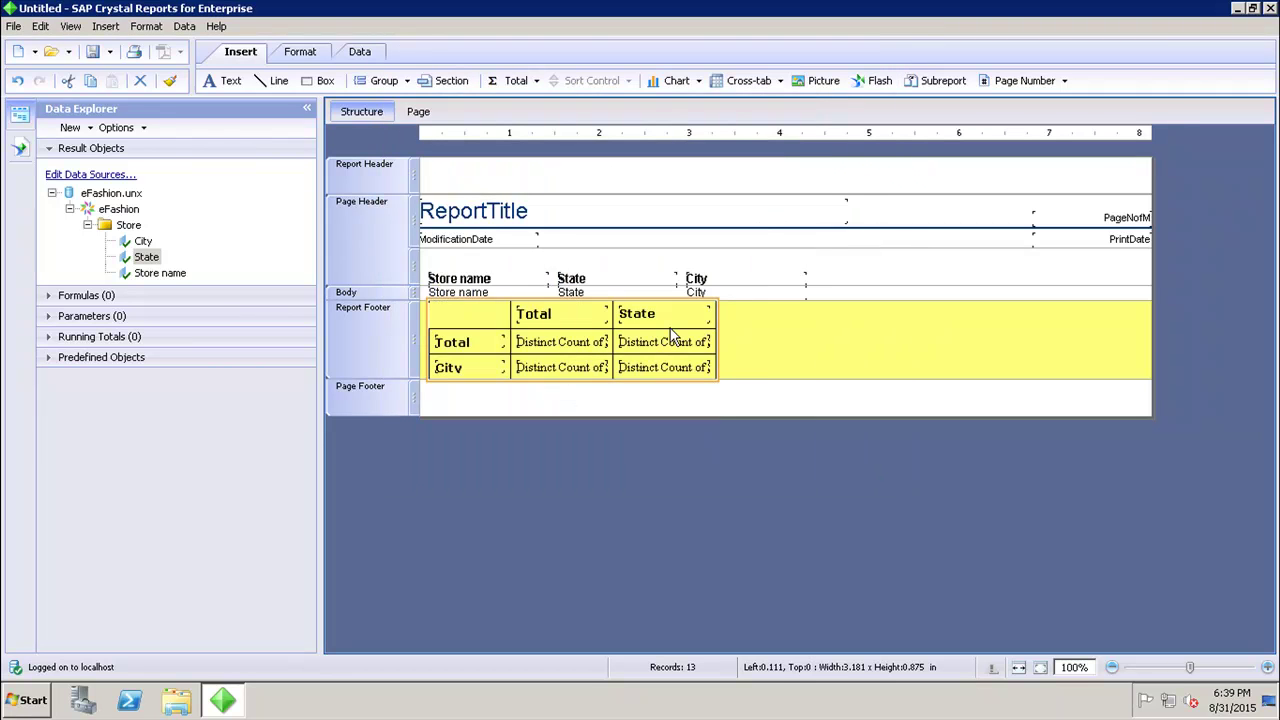
left_click(565, 314)
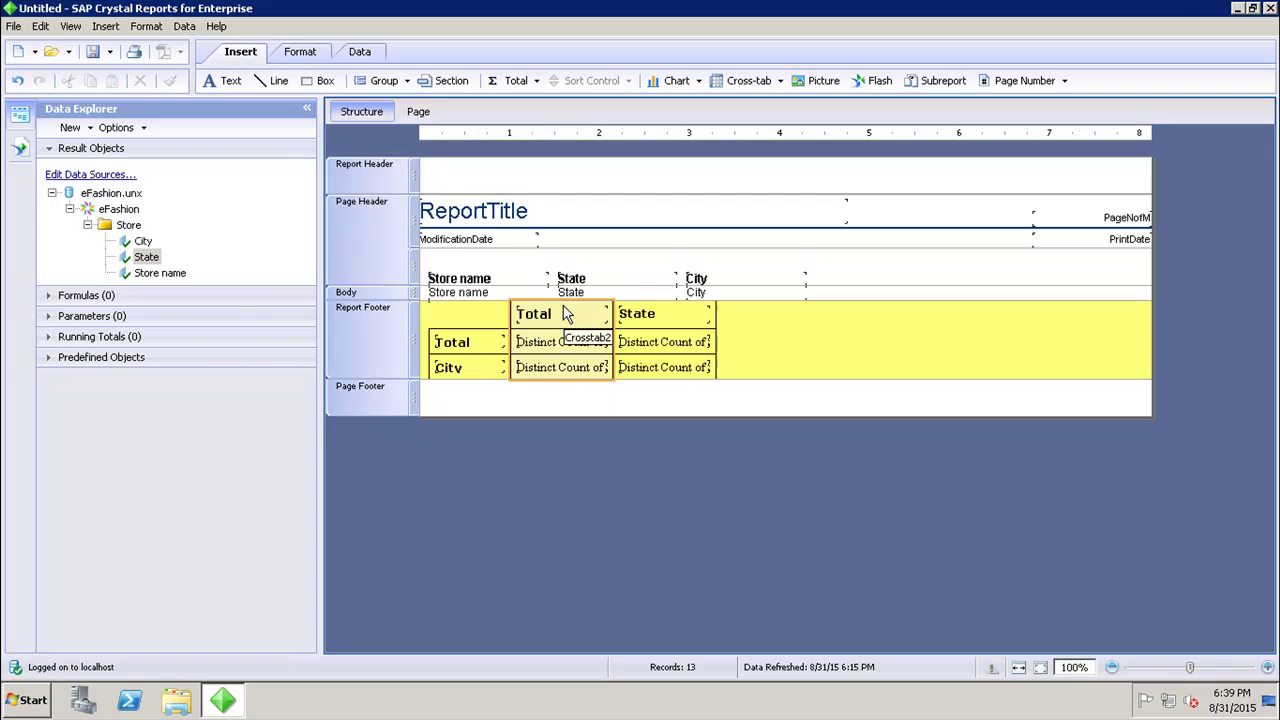
right_click(567, 315)
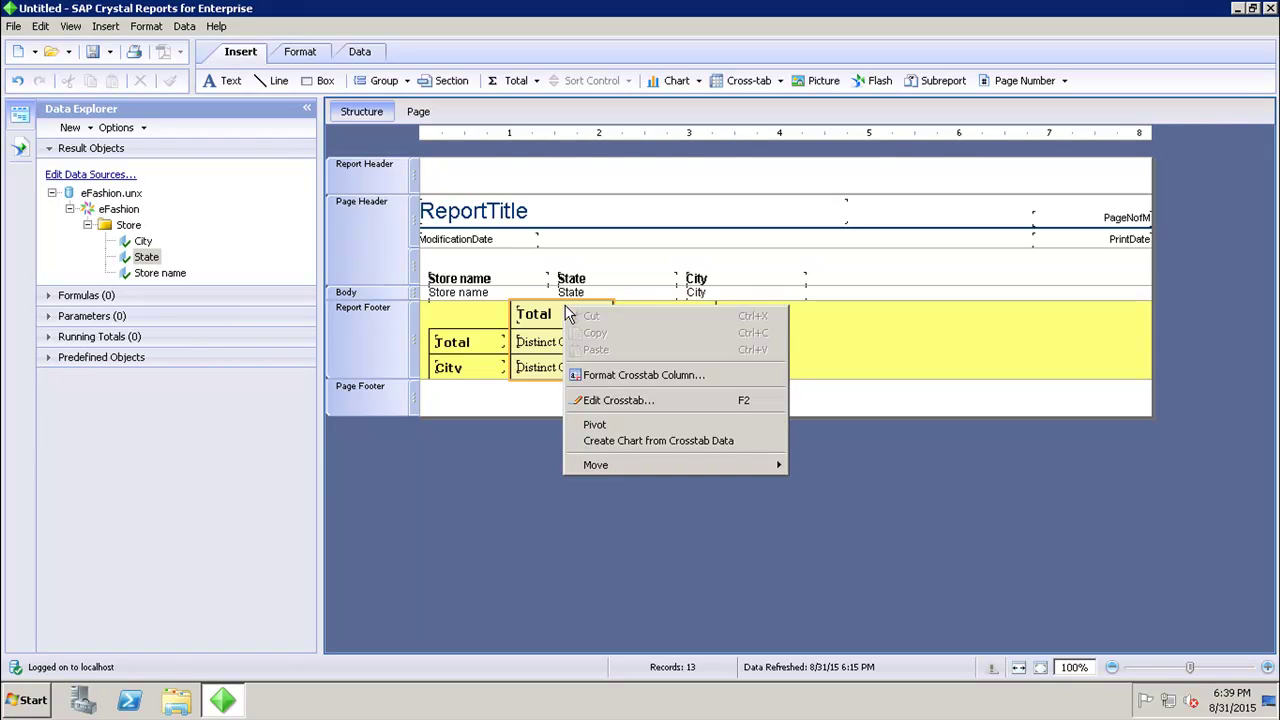
left_click(613, 379)
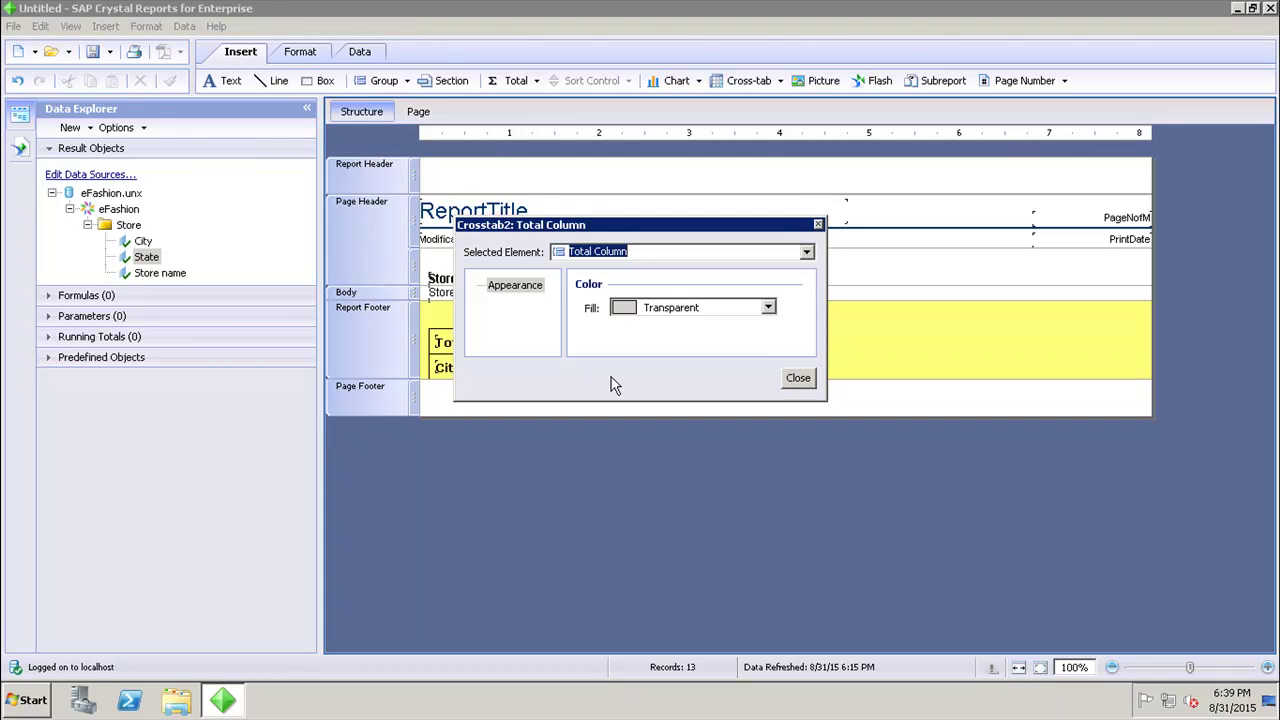
left_click(790, 382)
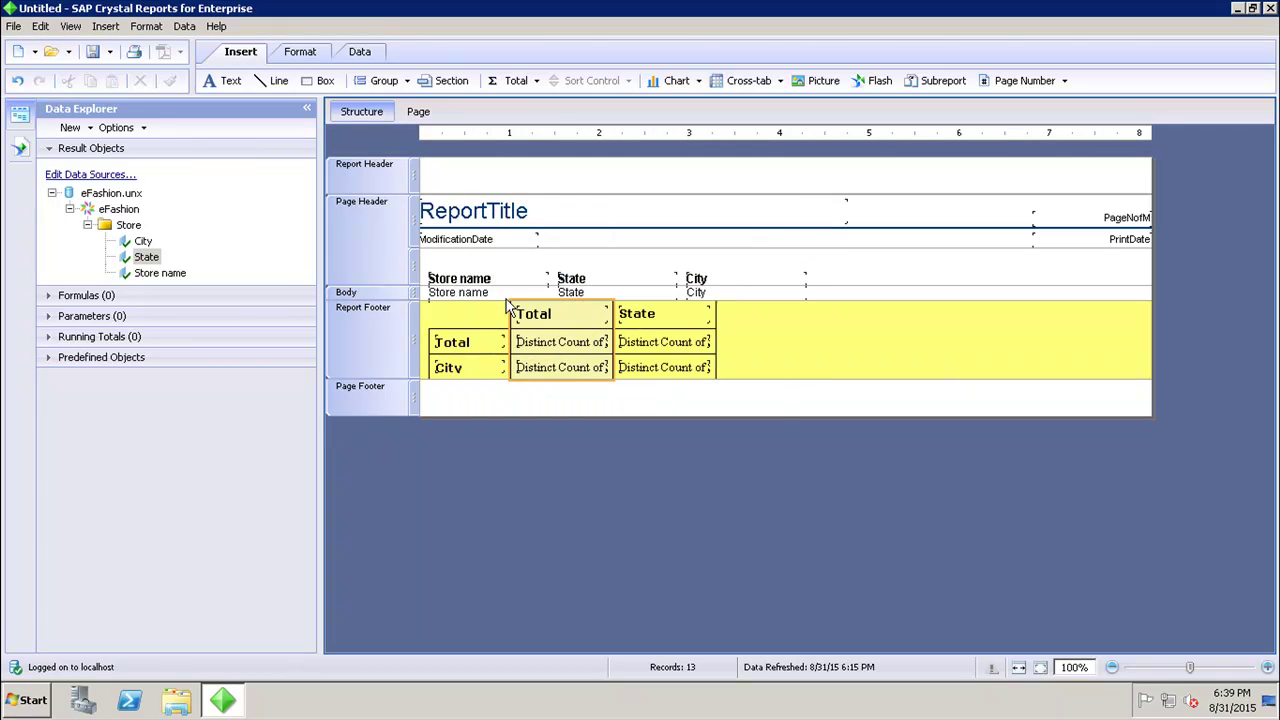
left_click(490, 316)
right_click(486, 300)
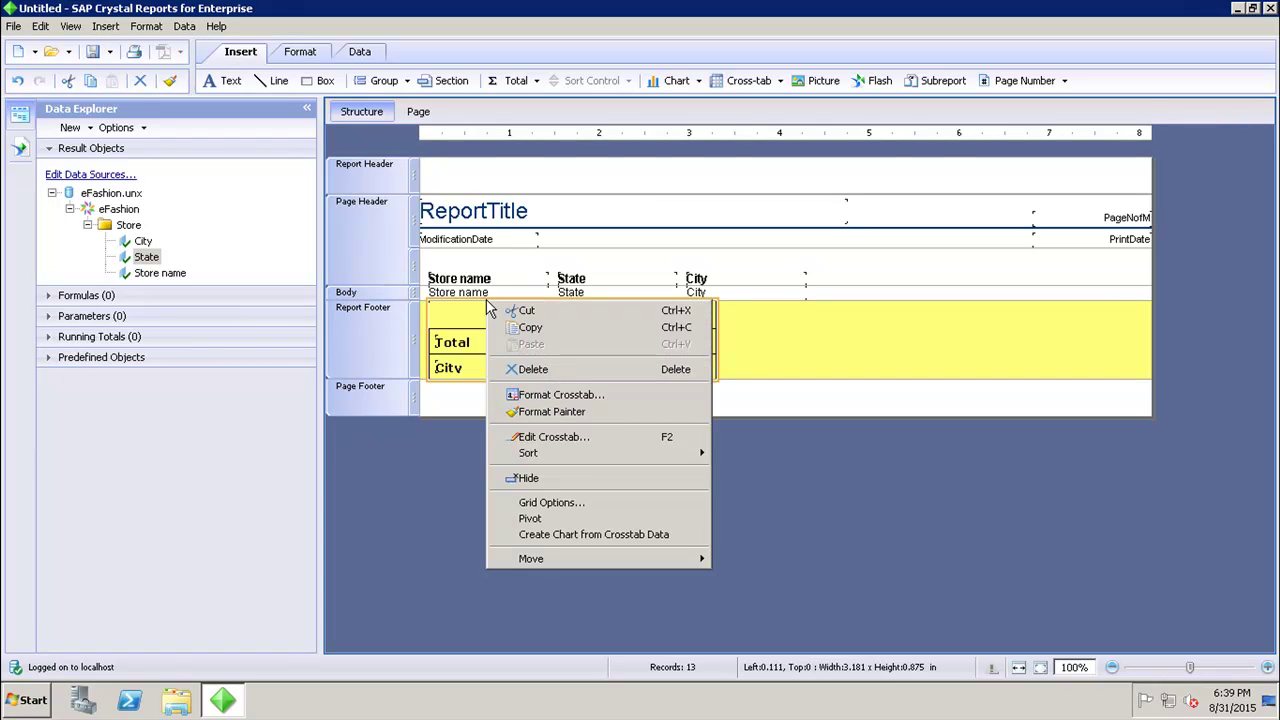
mouse_move(567, 458)
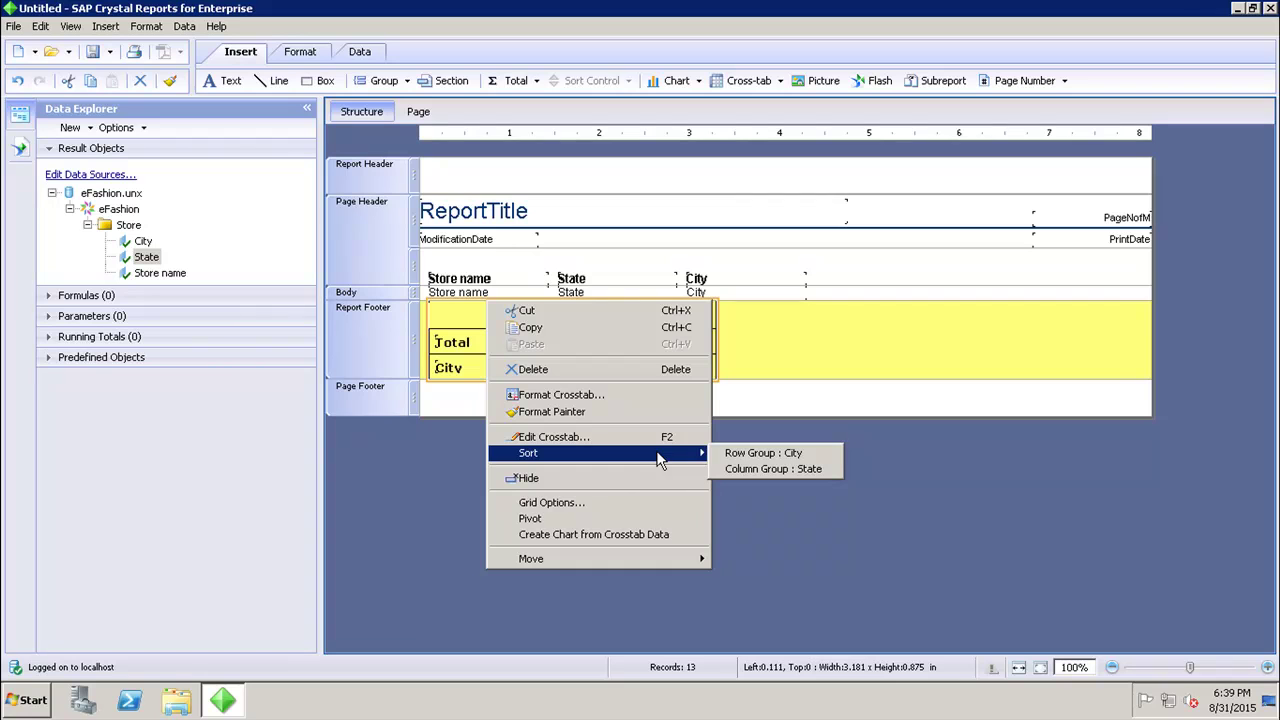
left_click(755, 453)
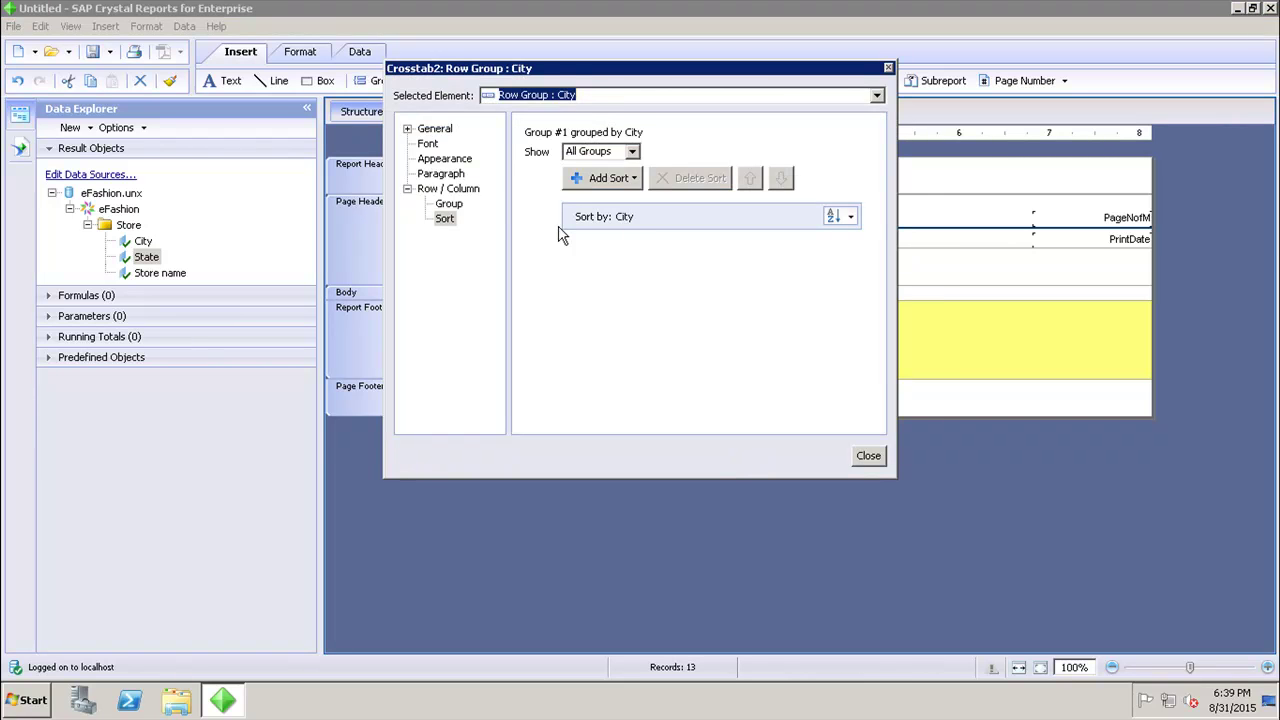
left_click(868, 455)
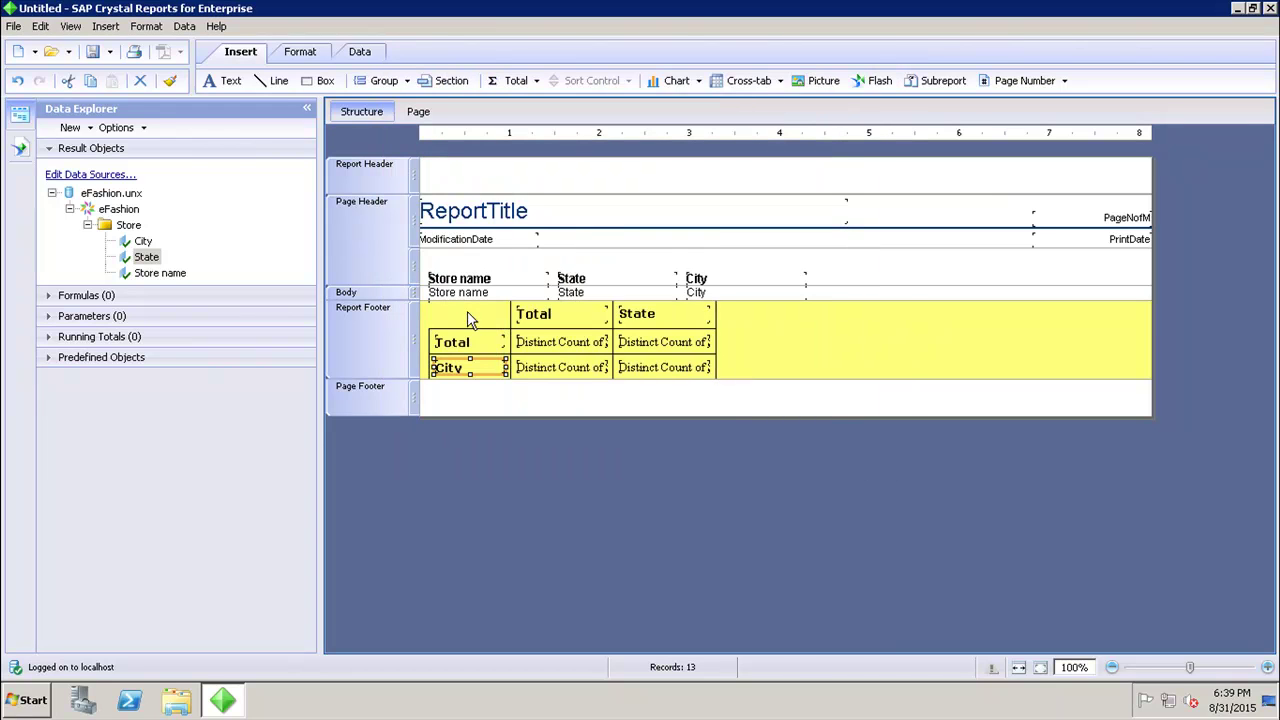
left_click(470, 318)
Step: Create a bar chart of distinct store counts by State from the crosstab and preview it in Page view
right_click(470, 318)
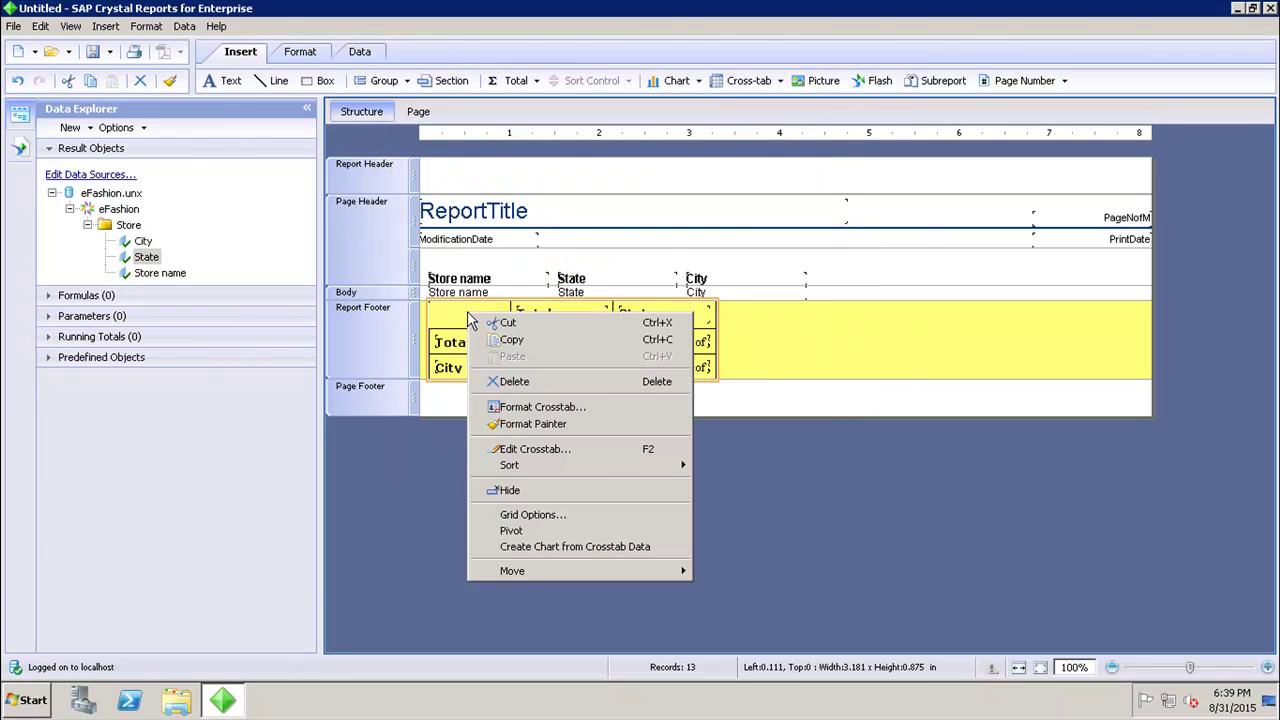
left_click(573, 547)
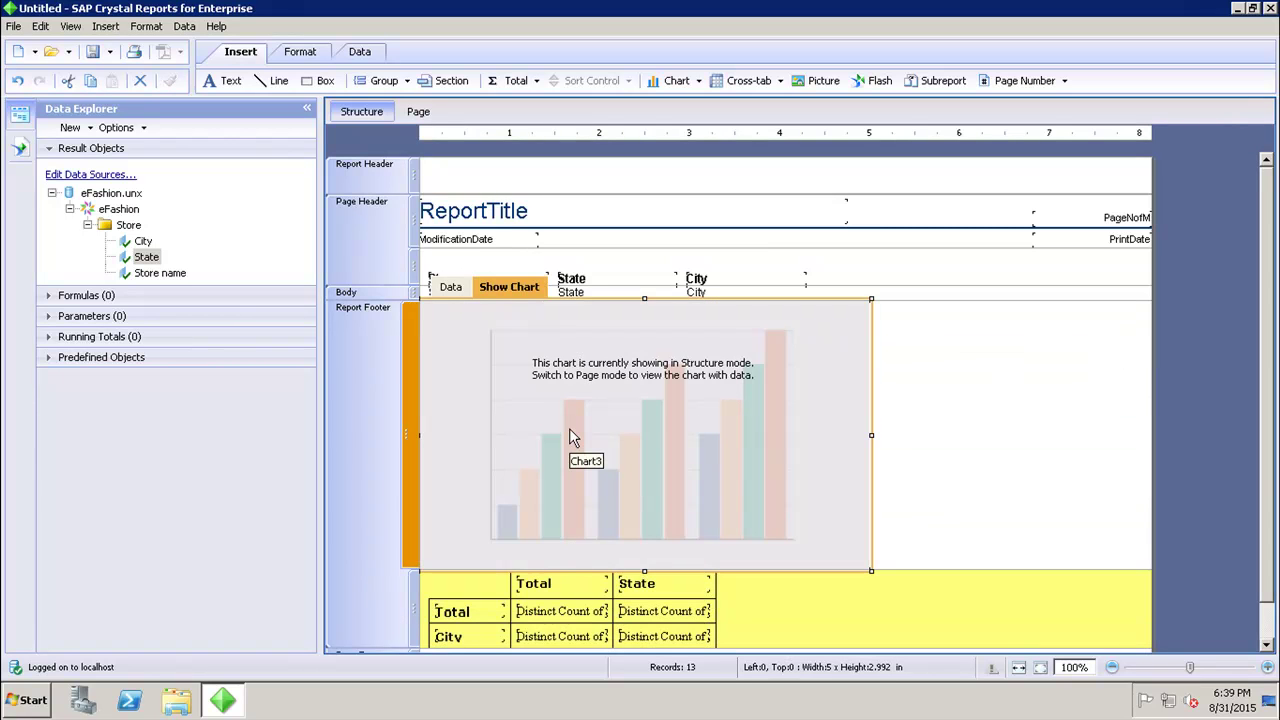
left_click(448, 290)
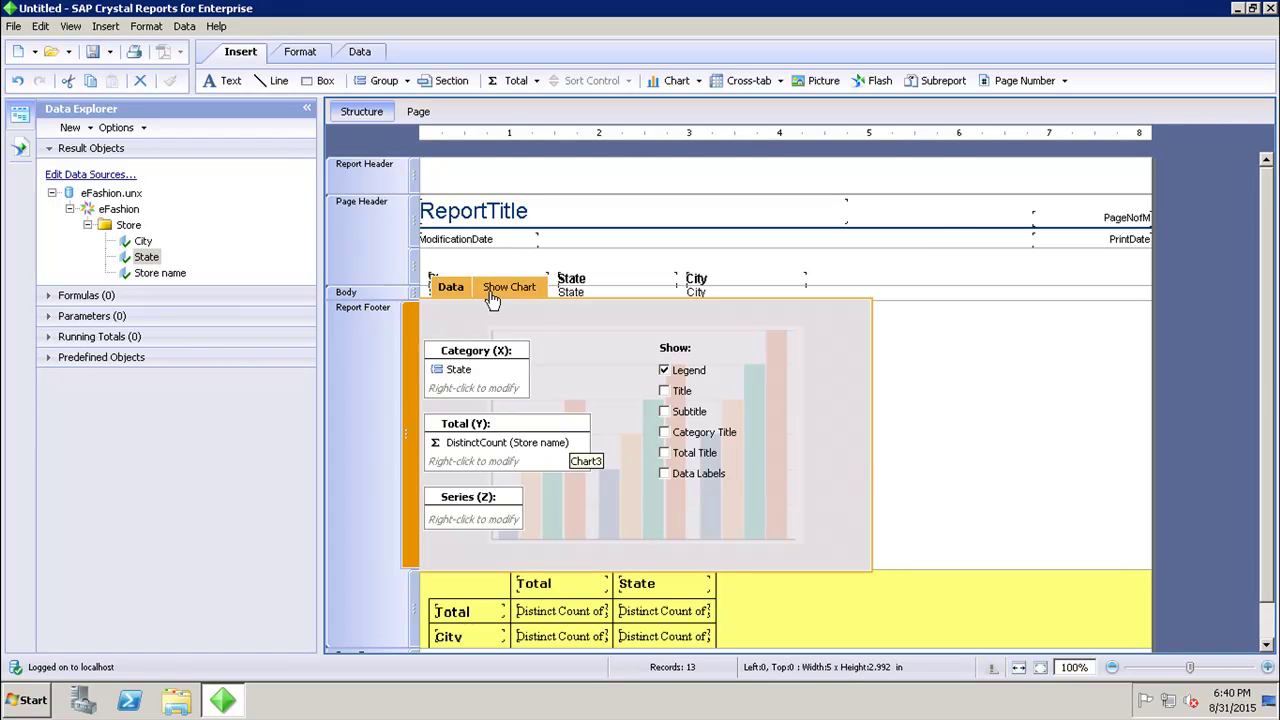
left_click(418, 114)
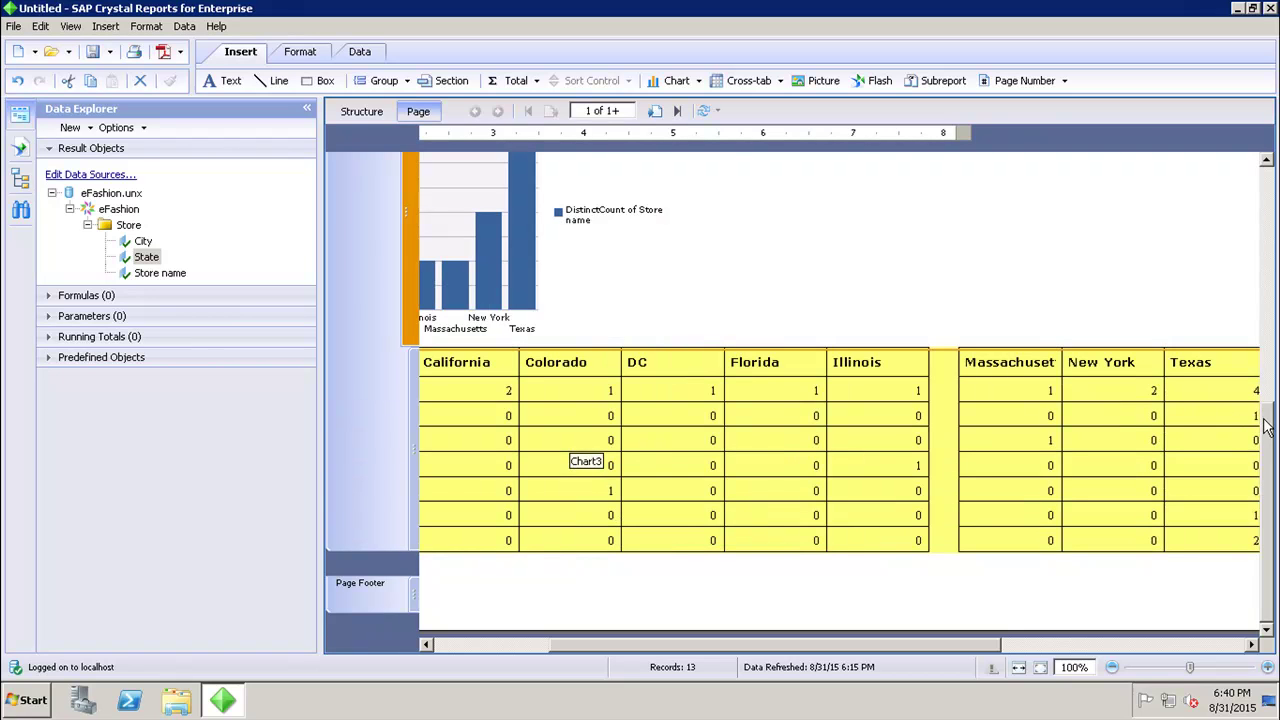
Step: Return to Structure view and delete the selected chart from the Report Footer
left_click_drag(932, 645, 737, 640)
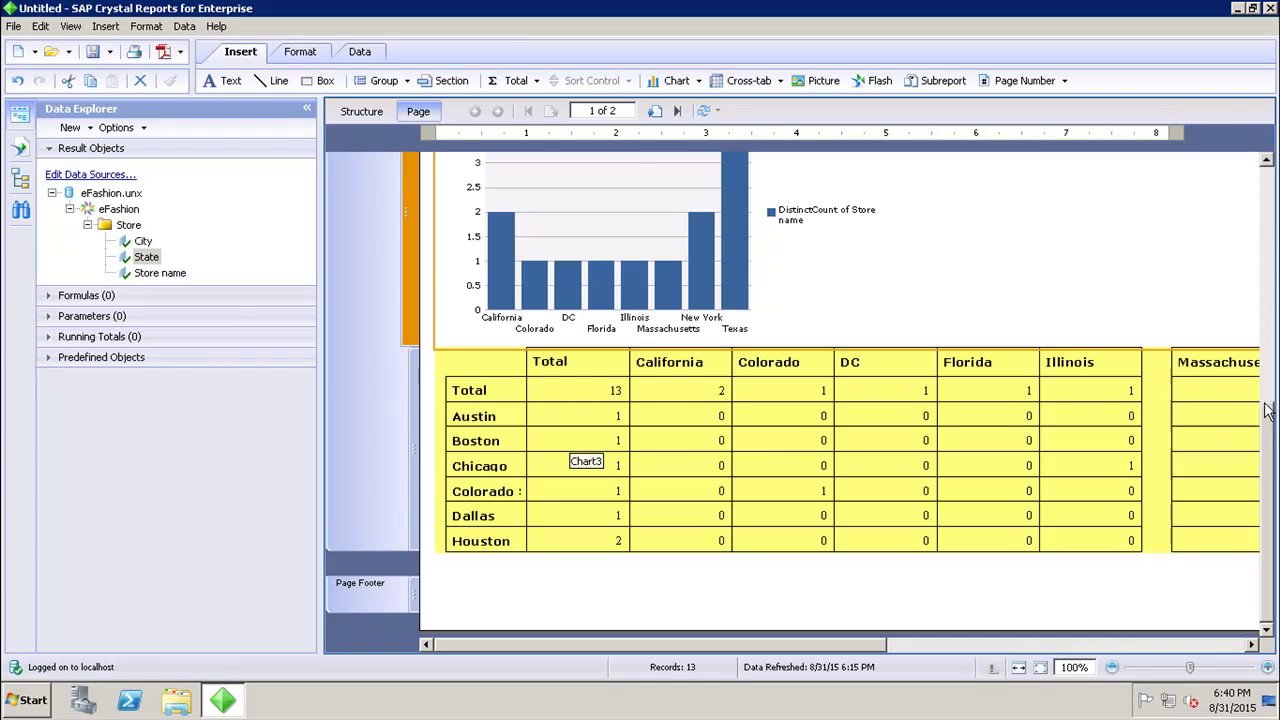
mouse_move(1272, 445)
left_mouse_down()
mouse_move(1272, 366)
mouse_move(1273, 477)
mouse_move(1274, 458)
left_mouse_up()
left_click(372, 111)
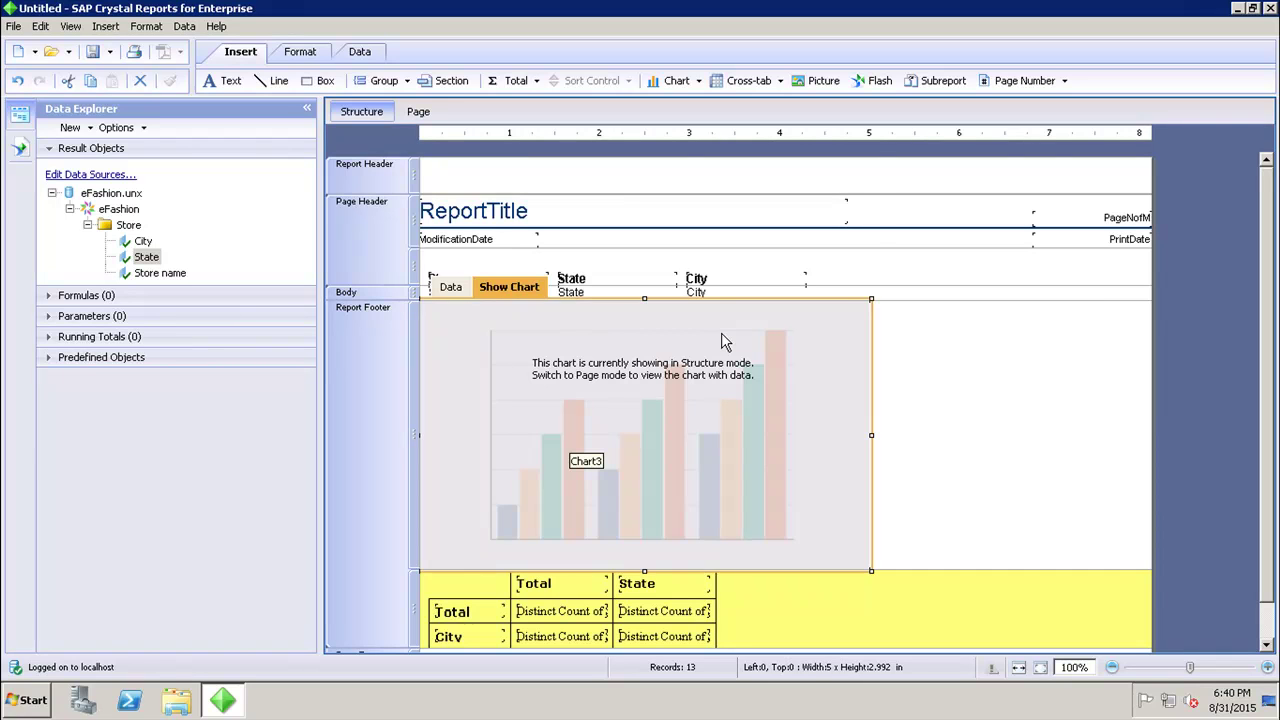
key("Delete")
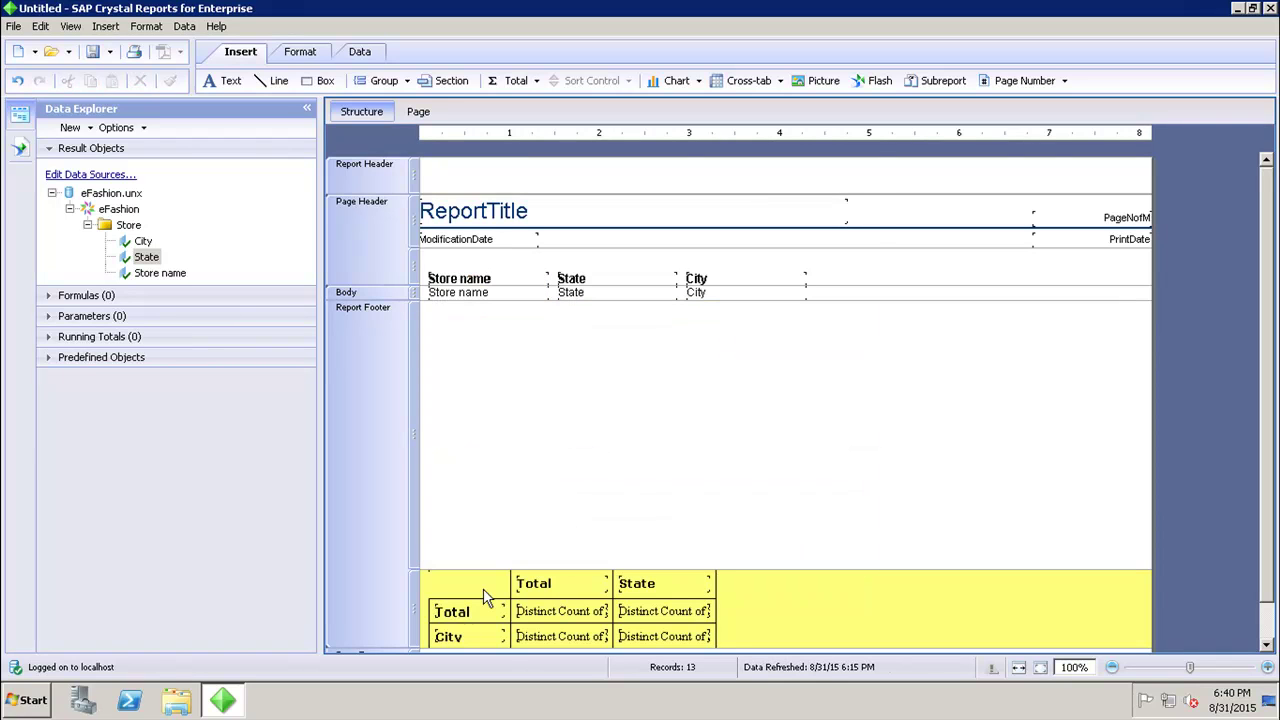
Step: Pivot the crosstab so City runs across columns and State down rows, then view the Move submenu
left_click(486, 597)
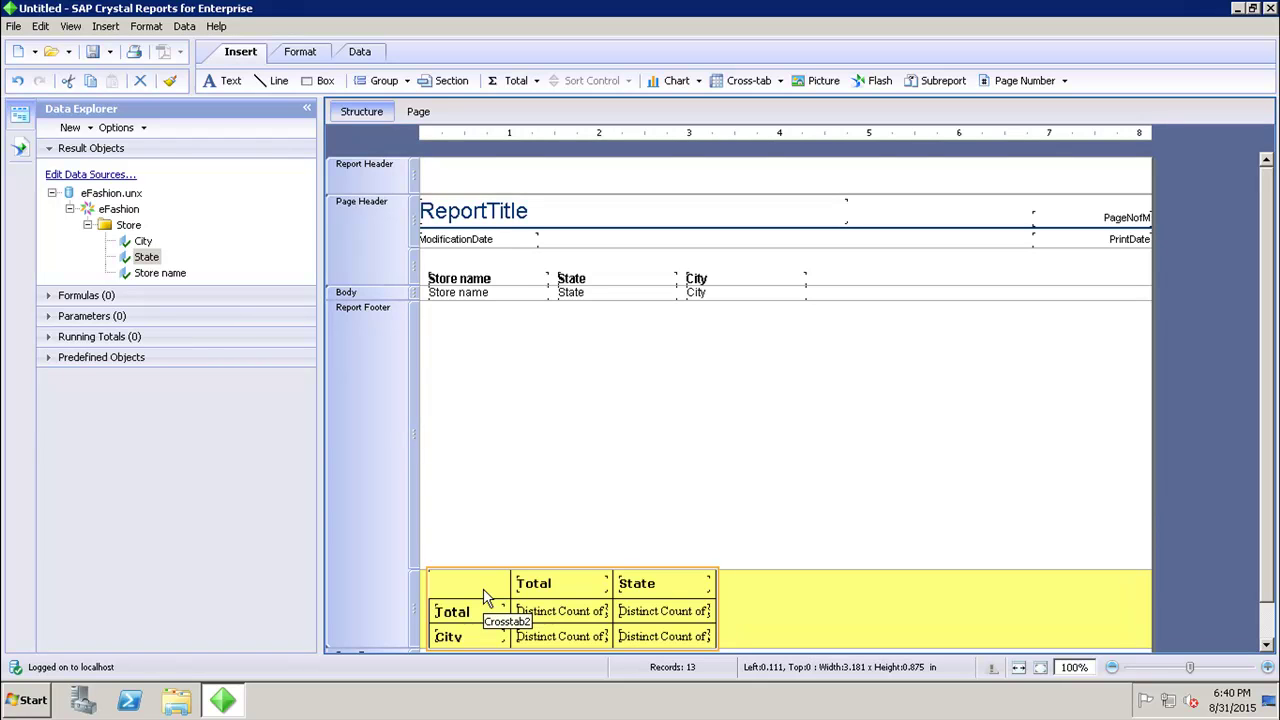
right_click(486, 597)
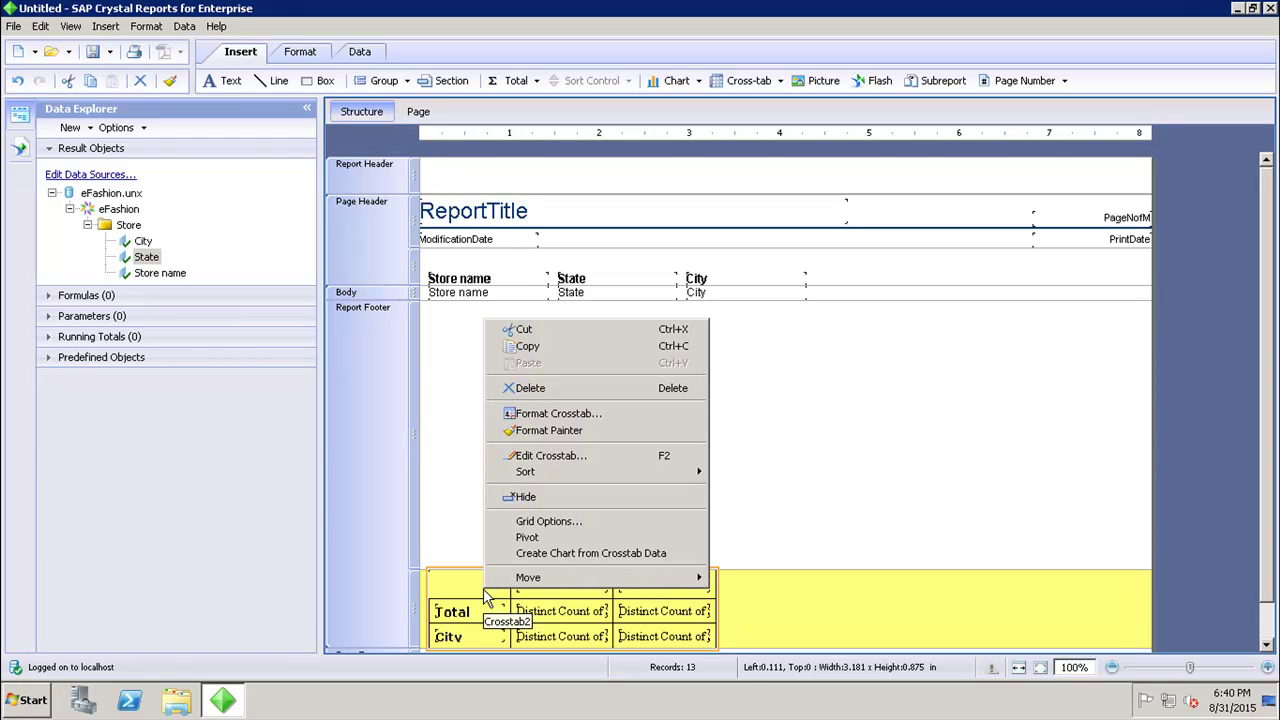
left_click(549, 539)
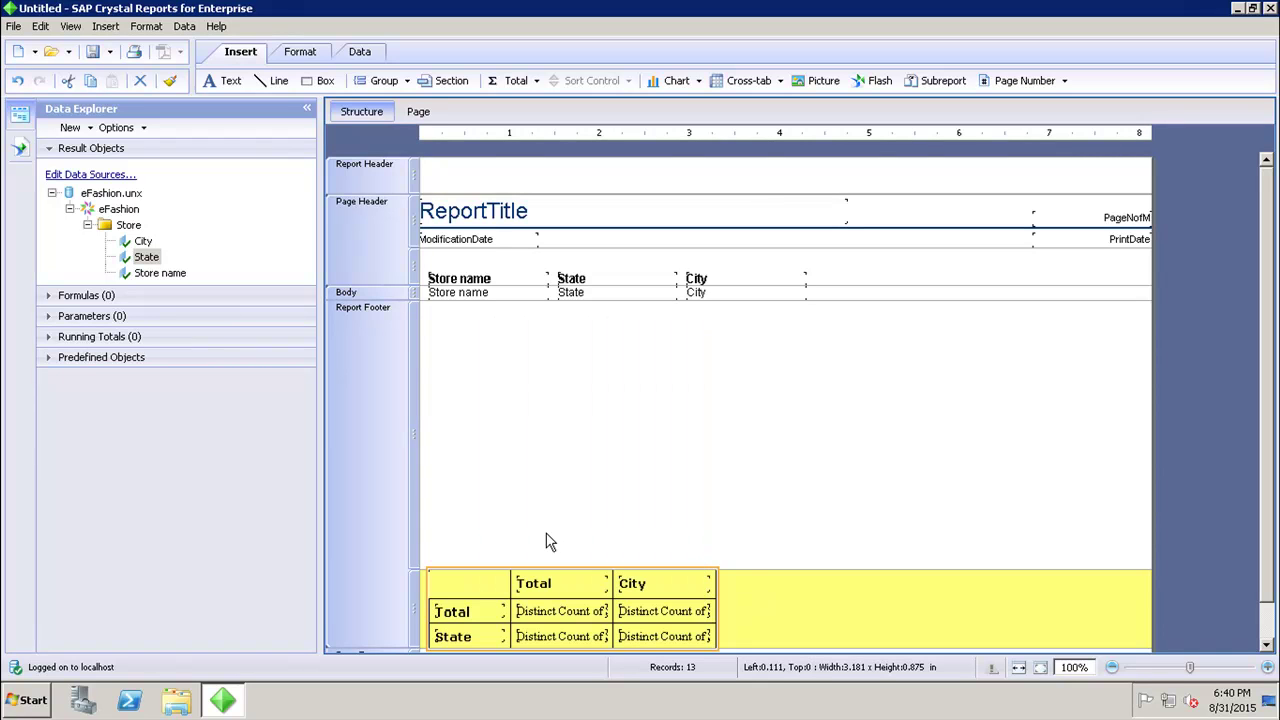
right_click(477, 571)
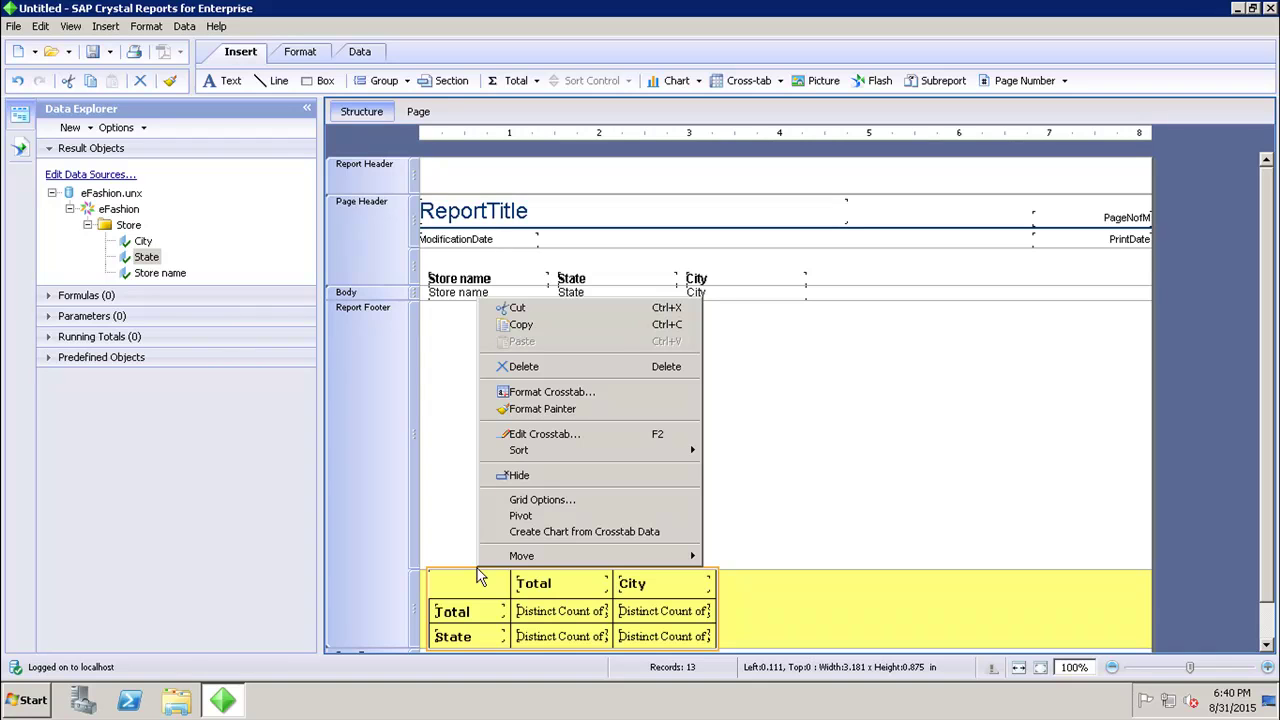
mouse_move(561, 551)
Step: Delete the crosstab, select the empty Report Footer section, and minimize Crystal Reports
left_click(567, 370)
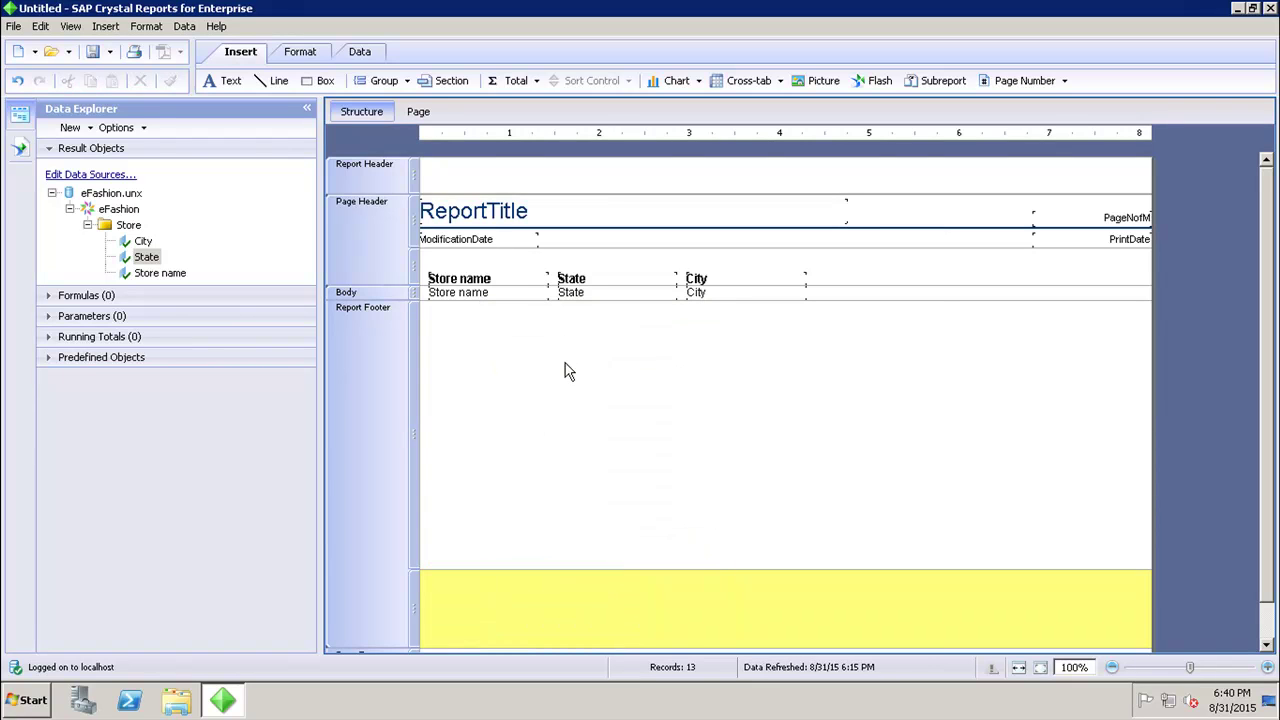
left_click(392, 645)
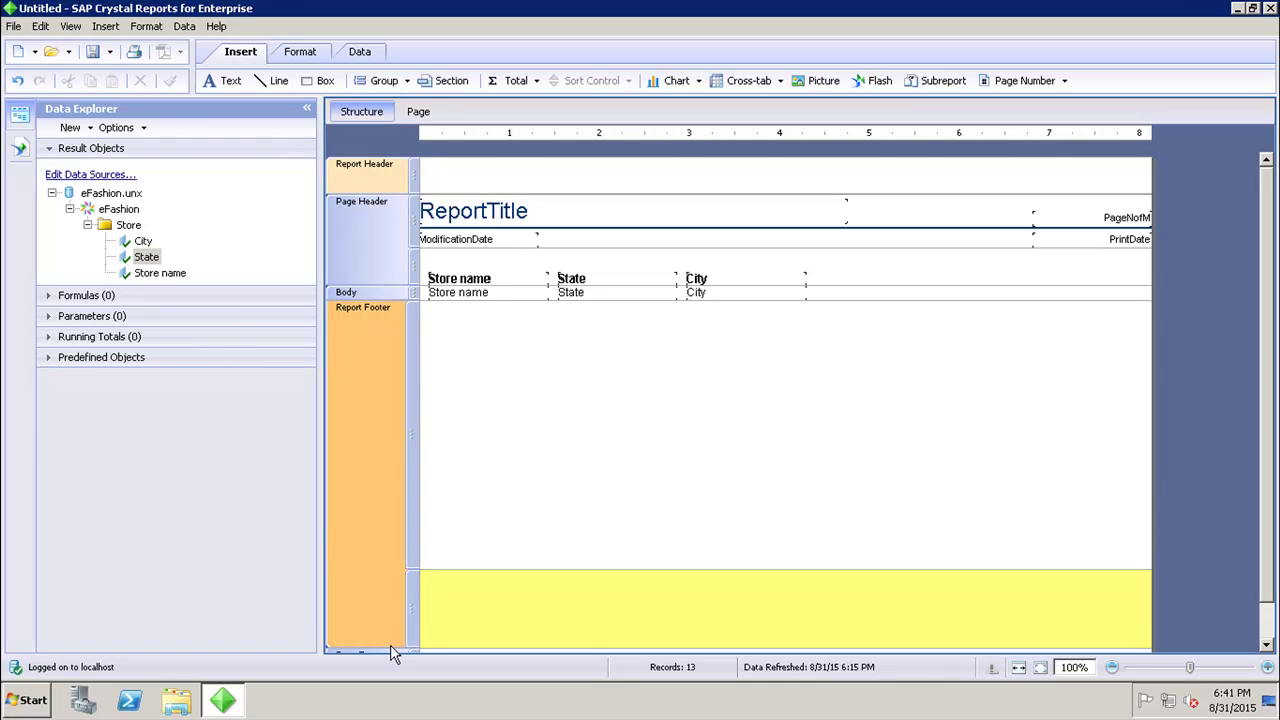
right_click(396, 485)
left_click(1265, 368)
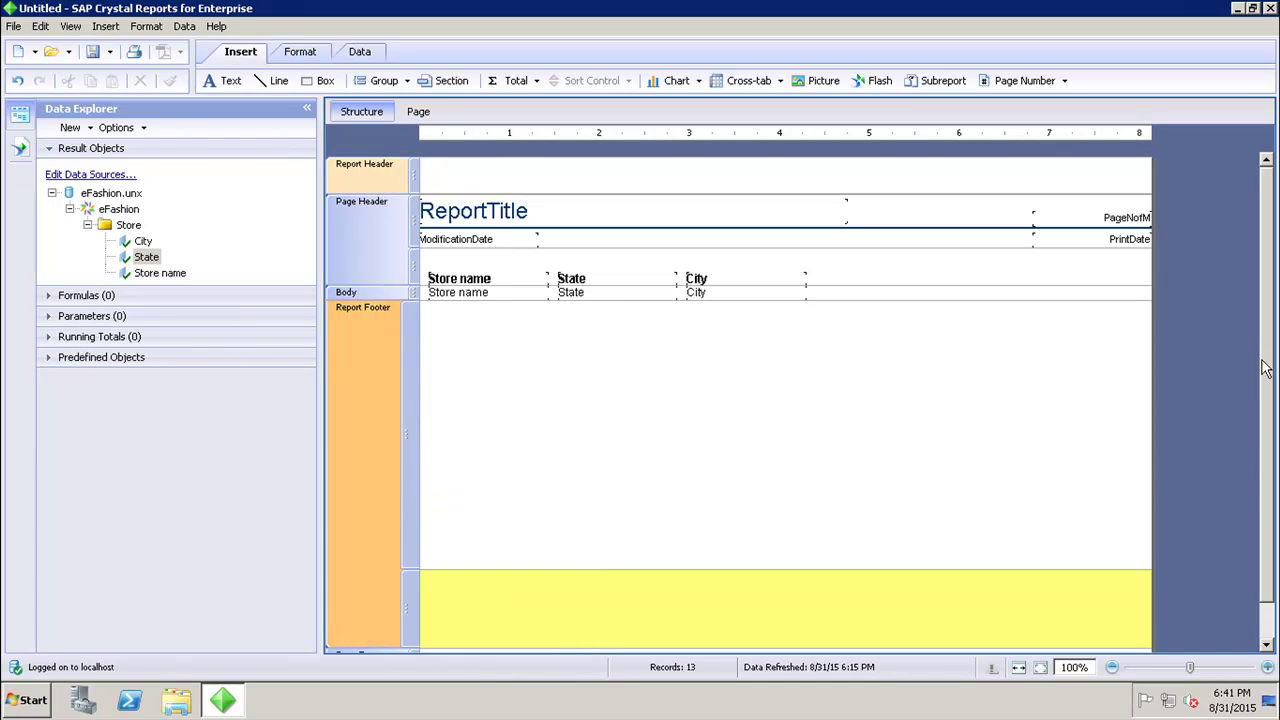
scroll(1265, 450, "down", 1)
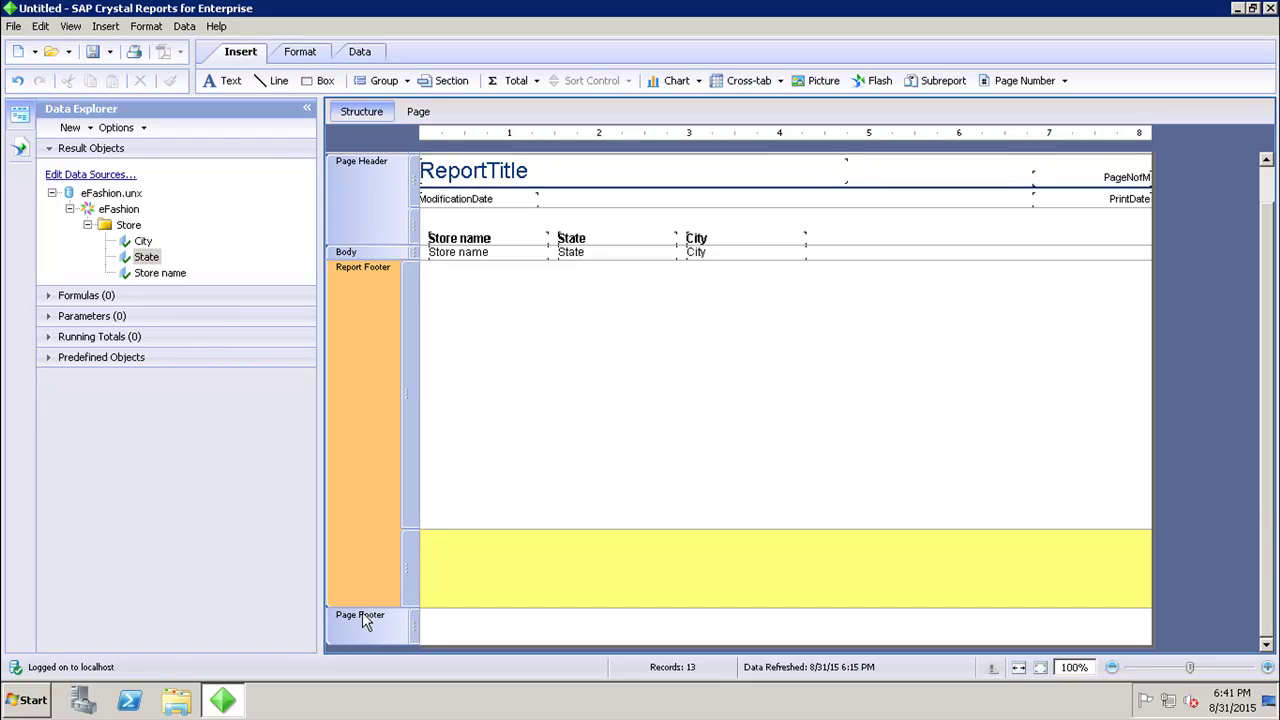
left_click(363, 400)
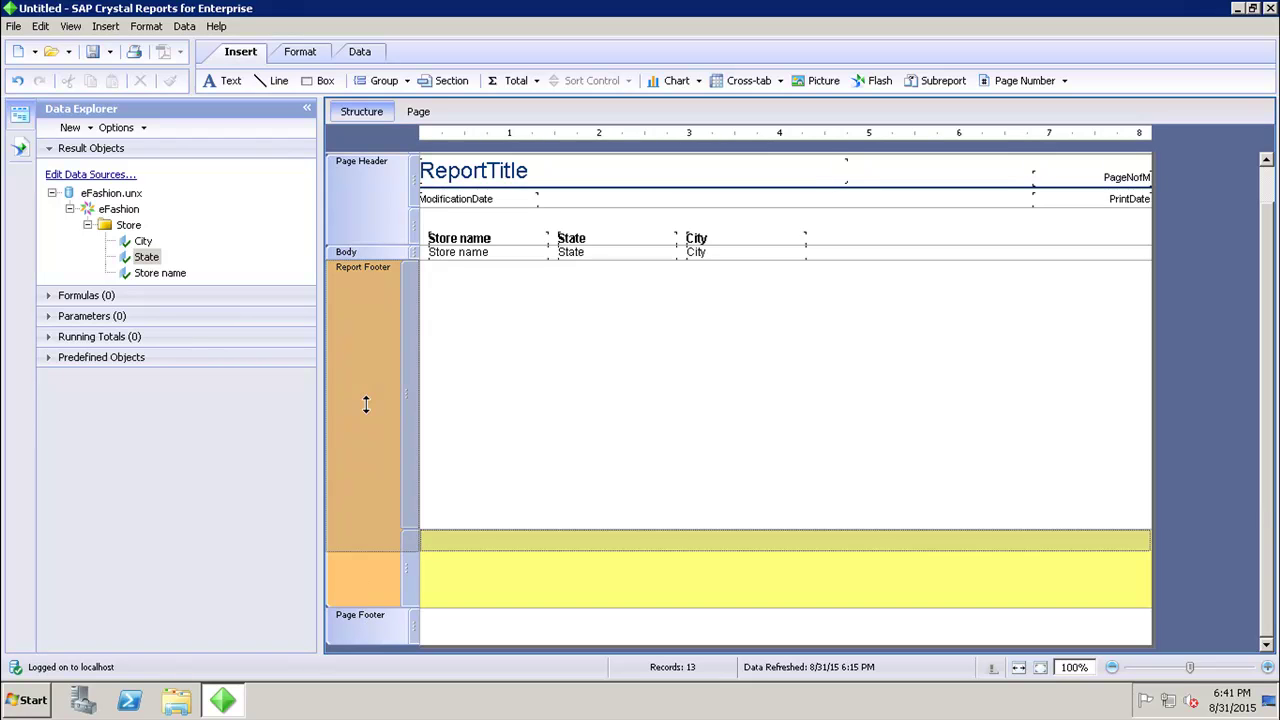
scroll(365, 305, "up", 1)
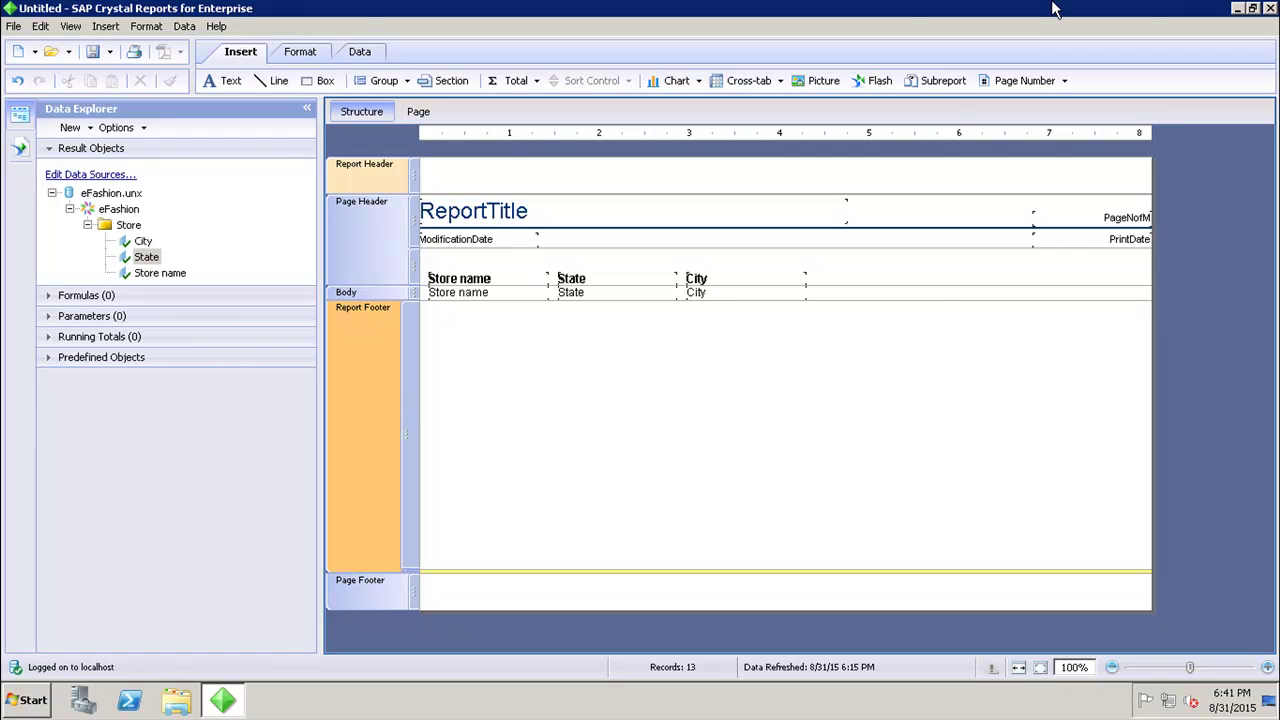
left_click(1240, 9)
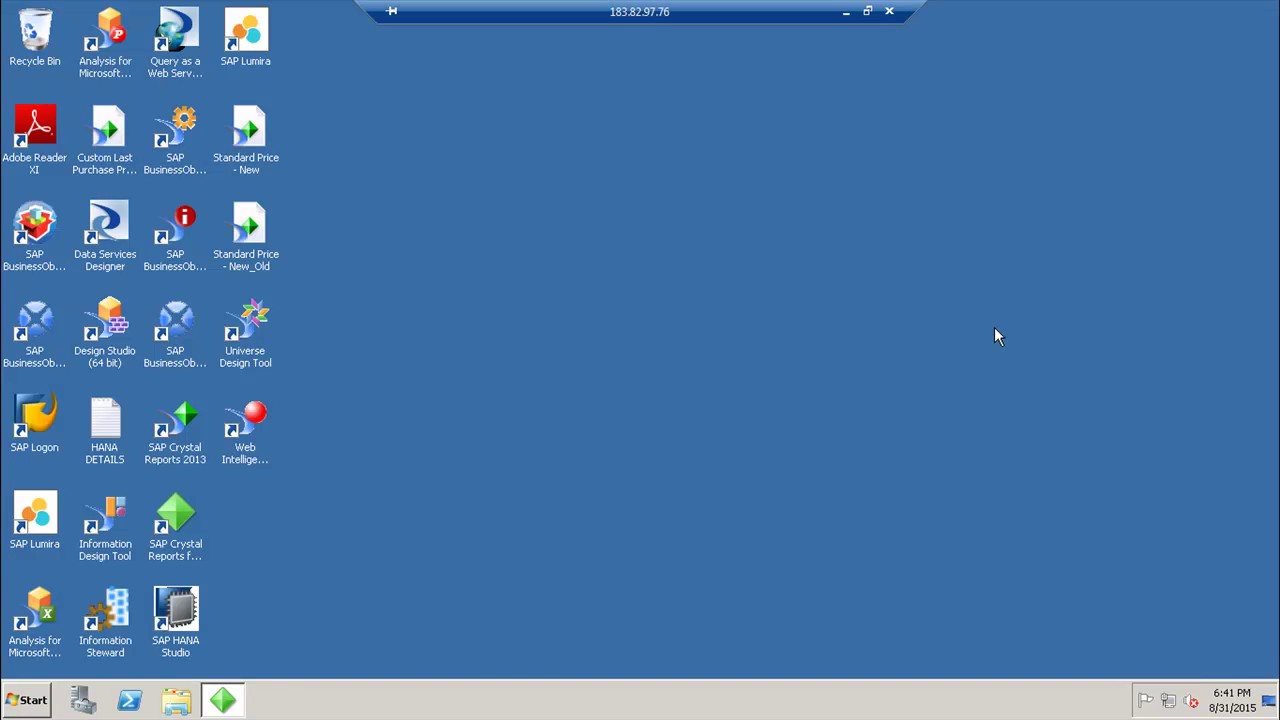